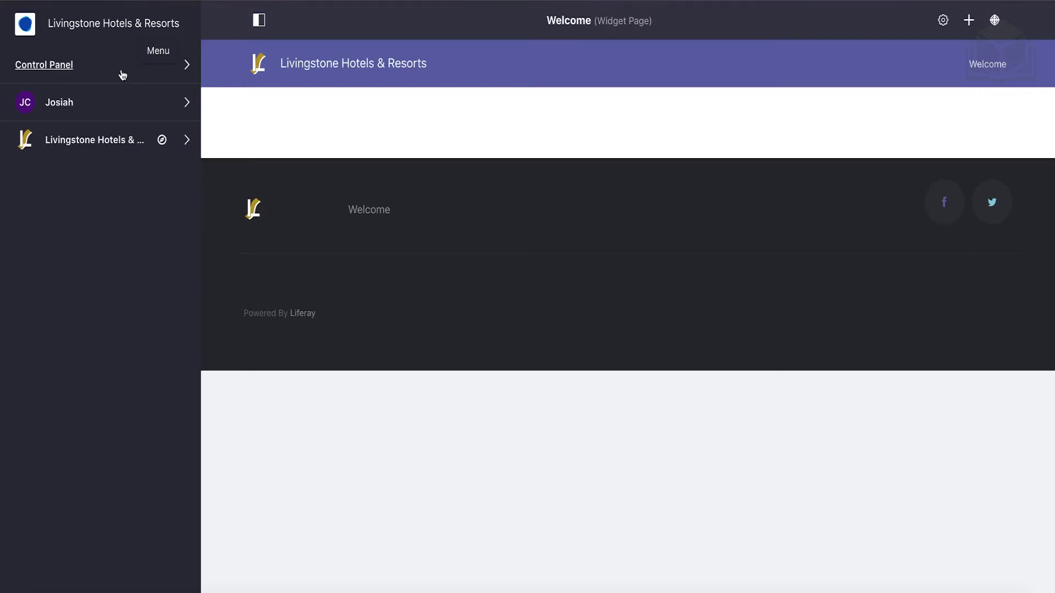
Open the App Manager and bring up the form for uploading an app file
click(100, 69)
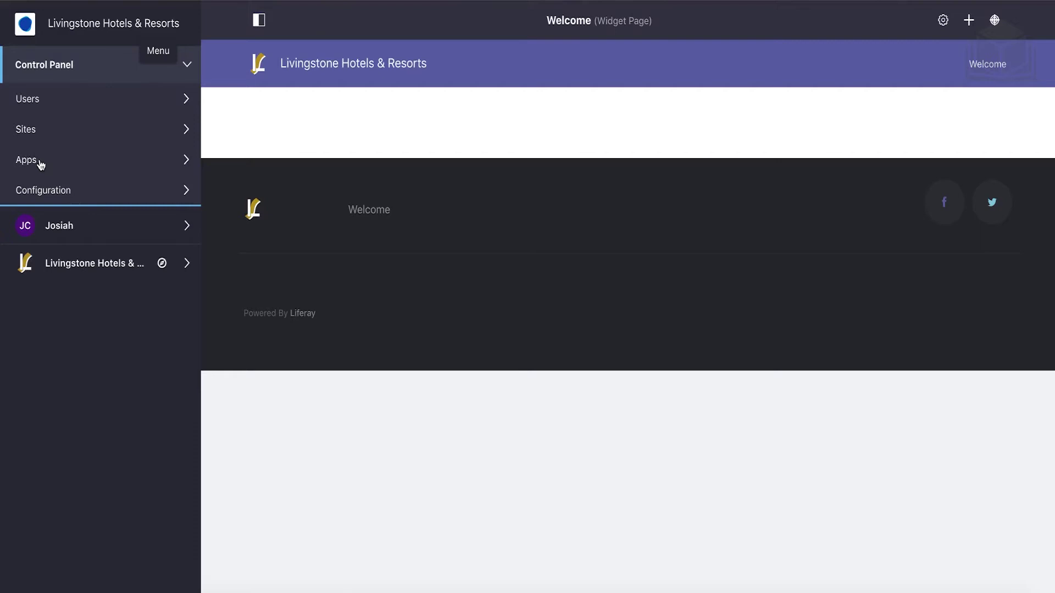
click(39, 164)
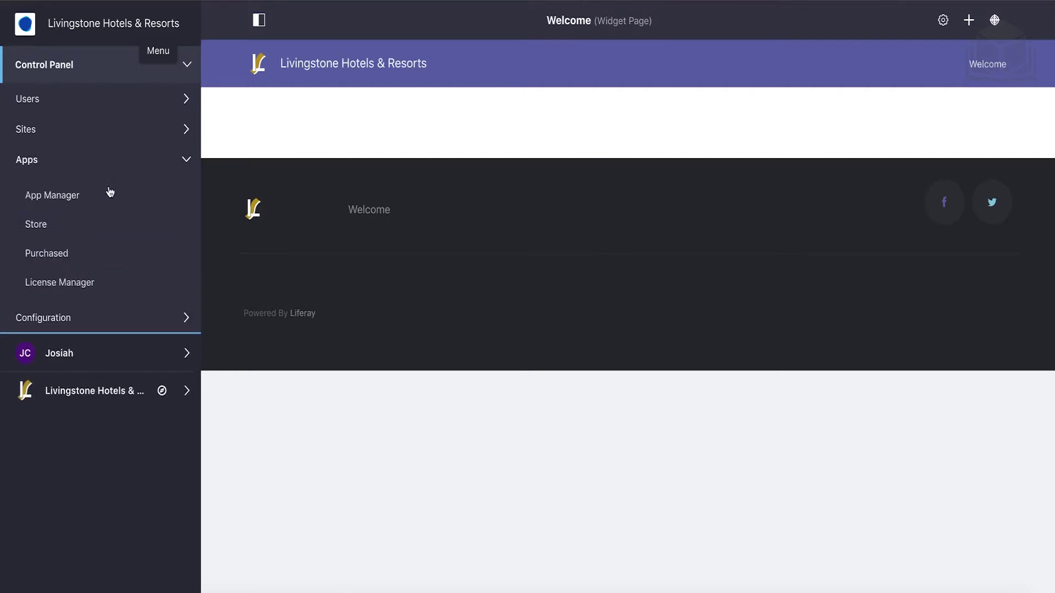
click(75, 199)
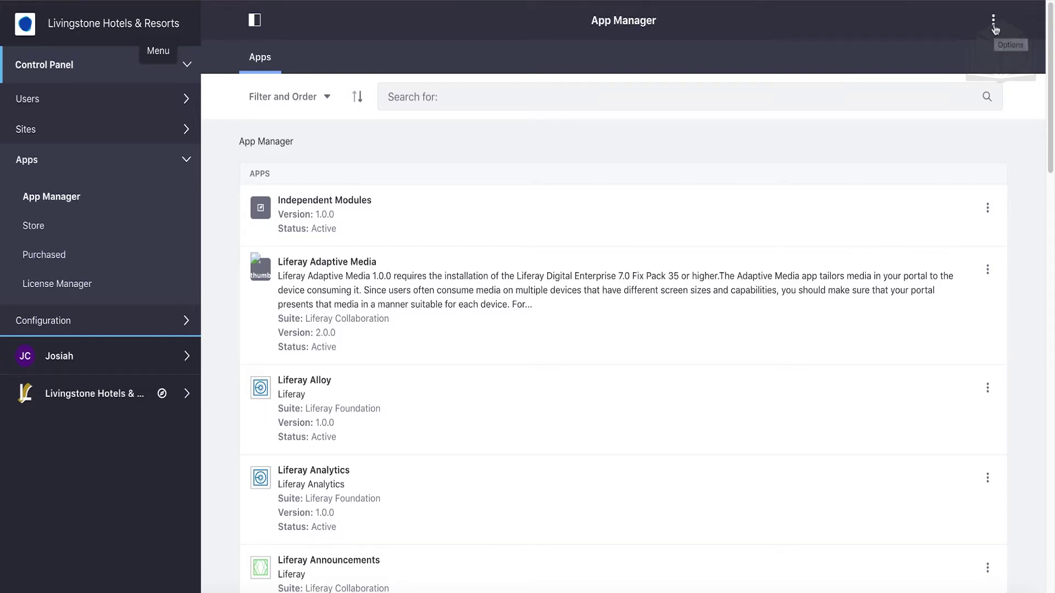
click(994, 22)
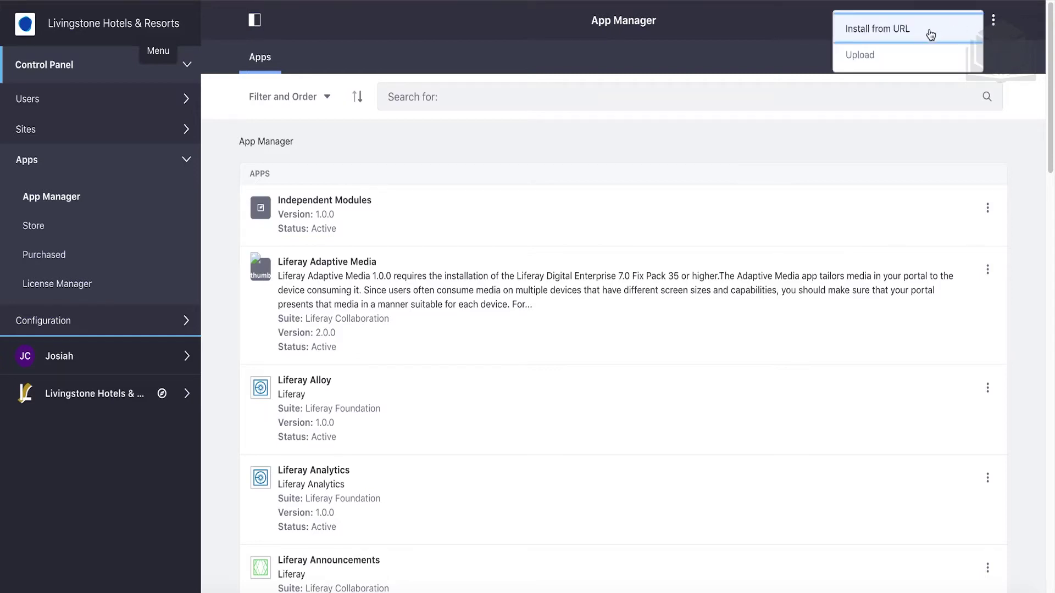
click(922, 58)
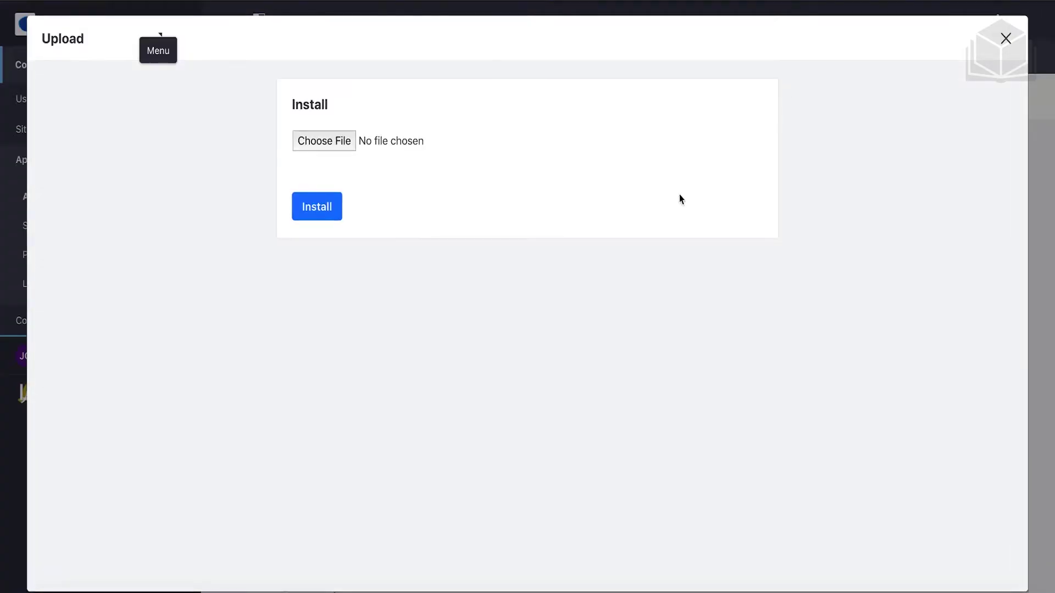
Install com.liferay.training.contentloader.jar from the 02-integrating-identity-management folder and close the upload form
click(330, 142)
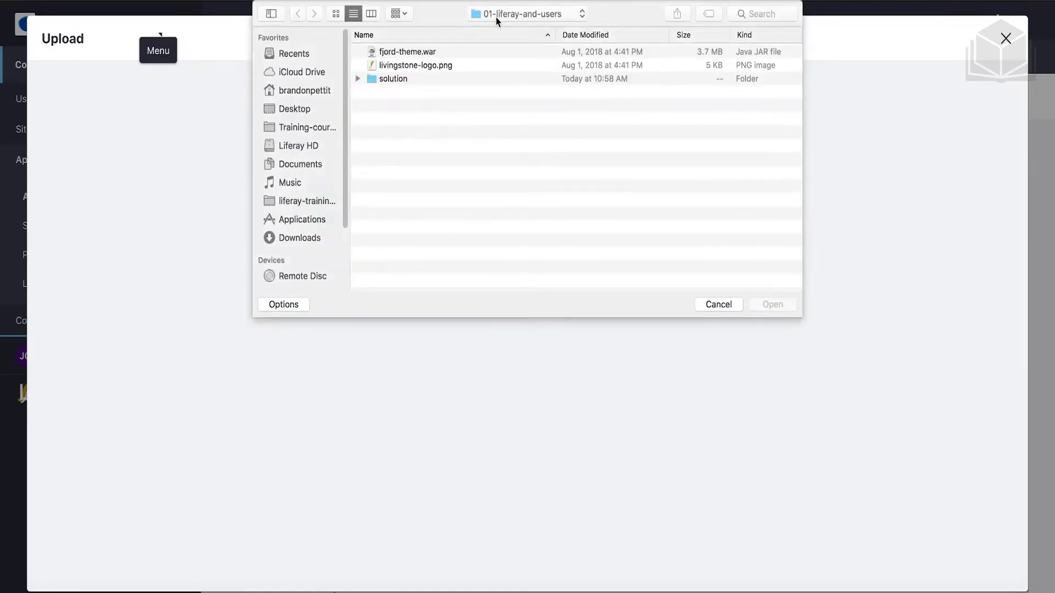
click(496, 18)
click(503, 27)
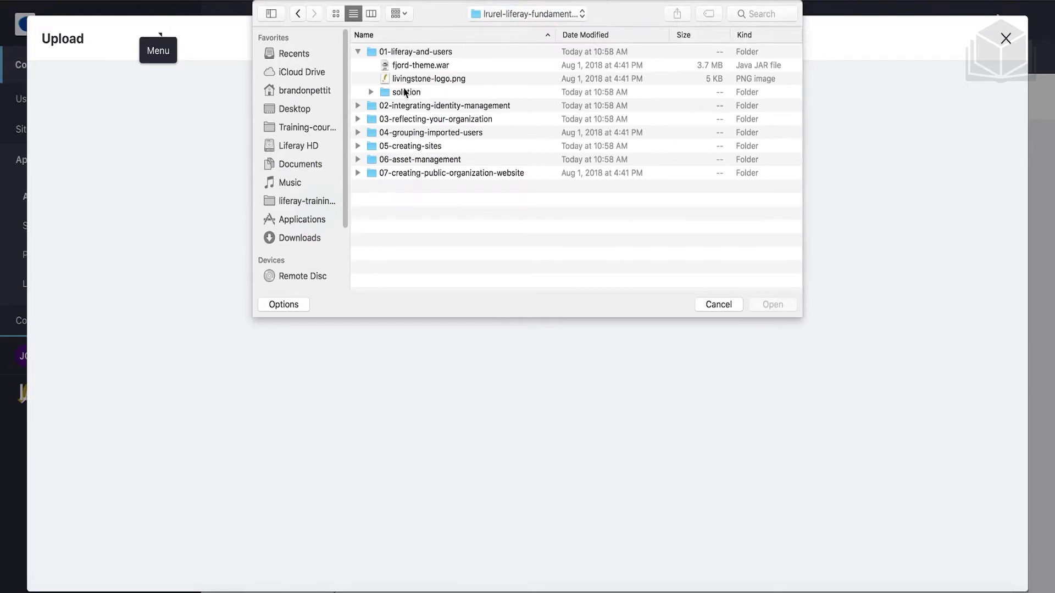
click(359, 53)
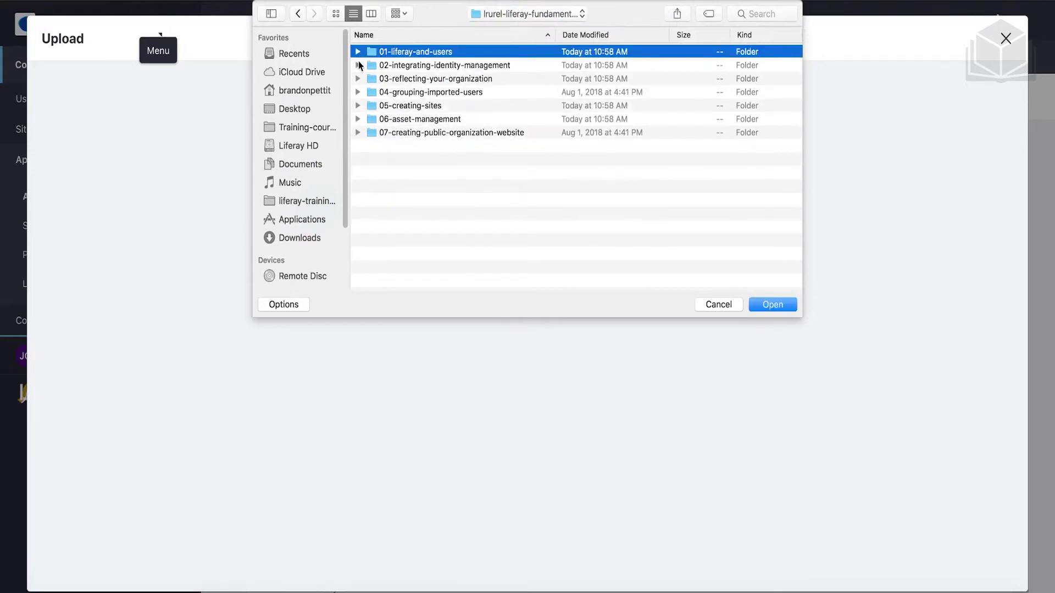
click(358, 64)
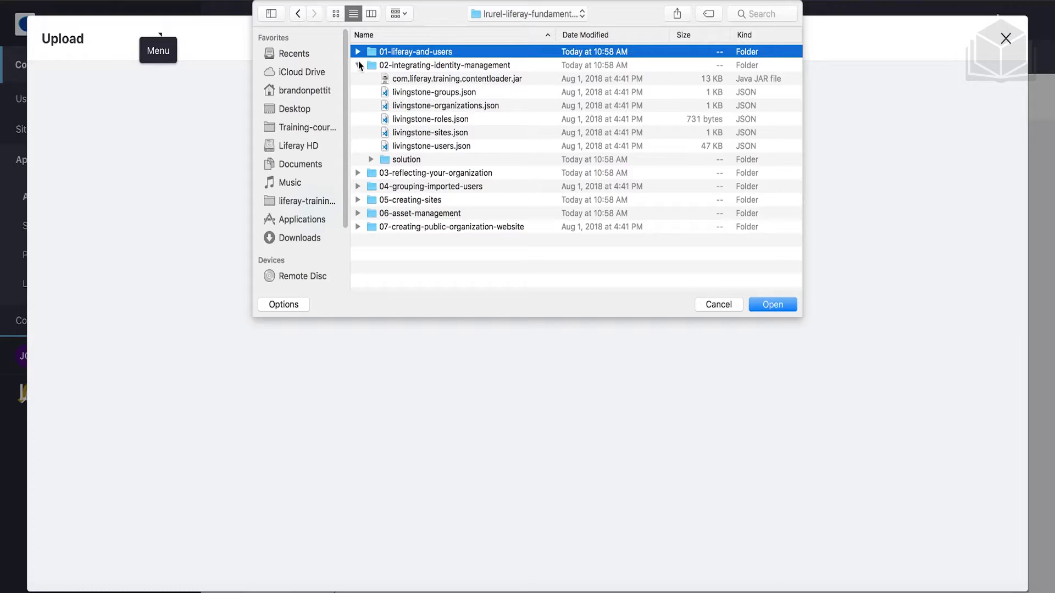
click(399, 65)
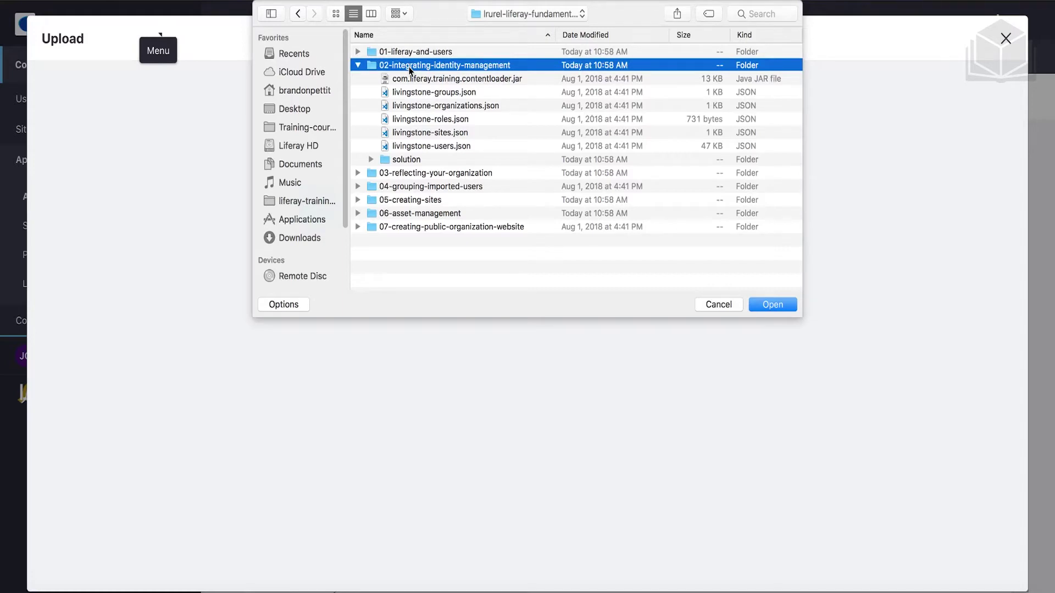
click(417, 80)
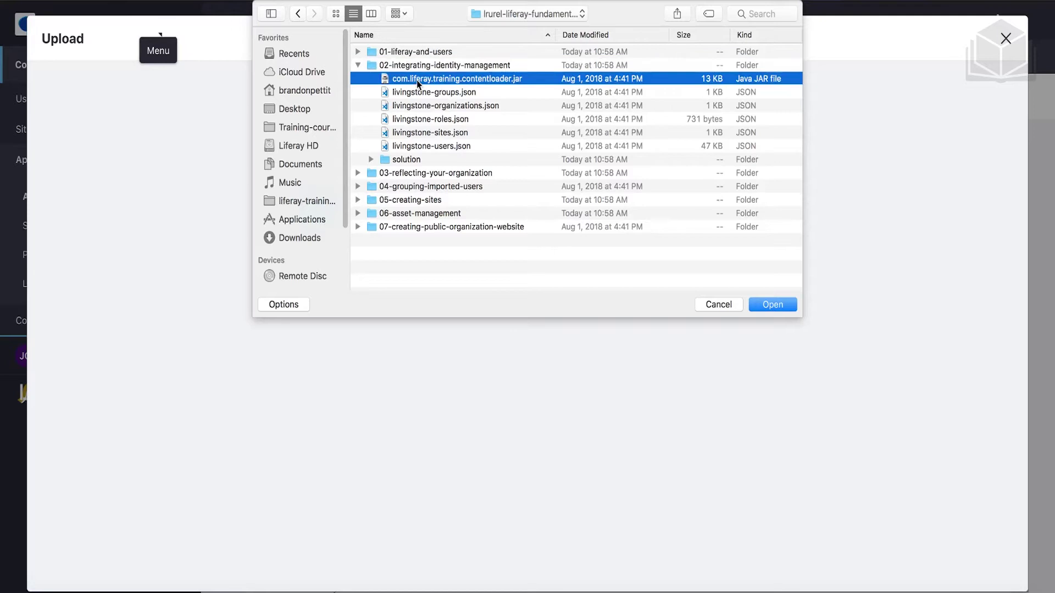
click(776, 304)
click(319, 207)
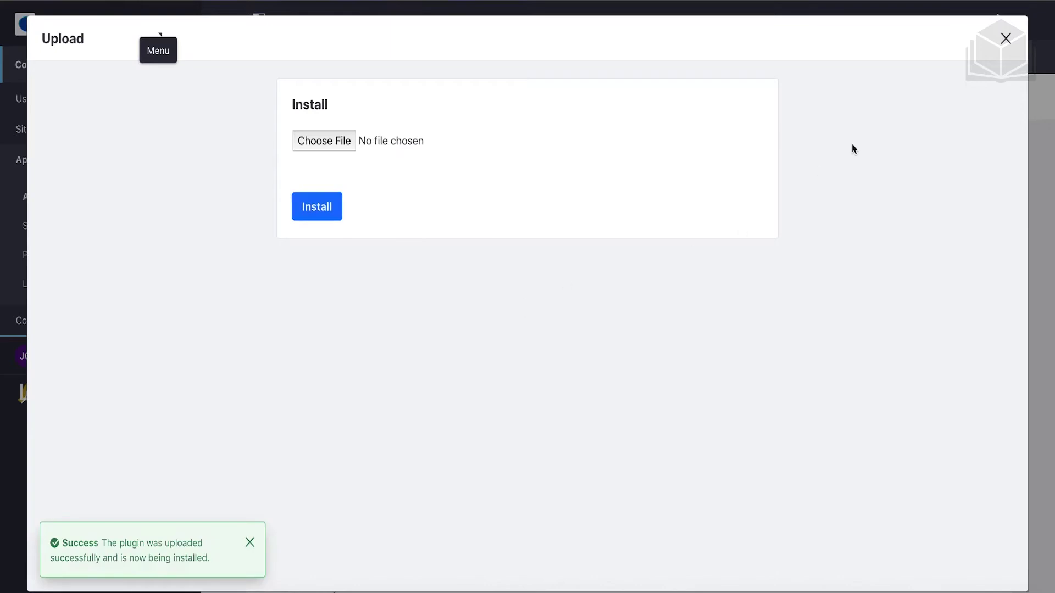
click(1006, 40)
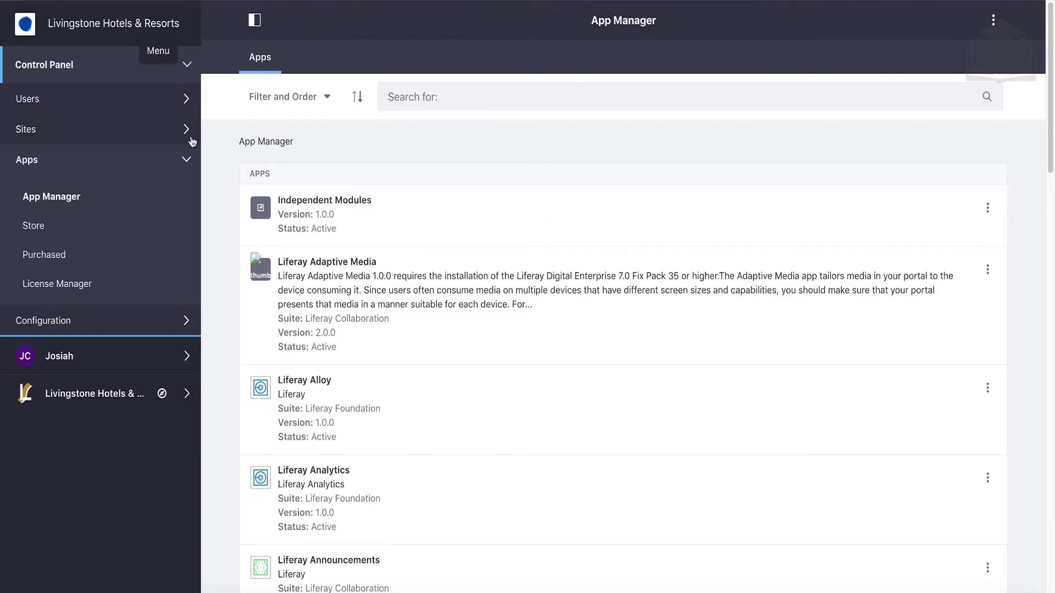
Examine the general and LDAP authentication options in the portal's Instance Settings
click(82, 164)
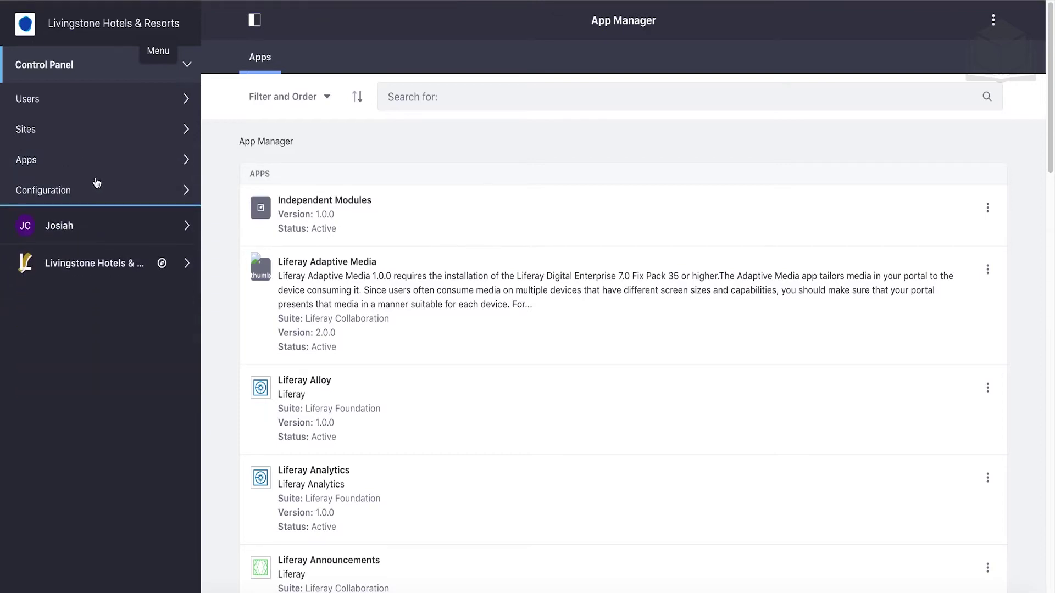
click(84, 194)
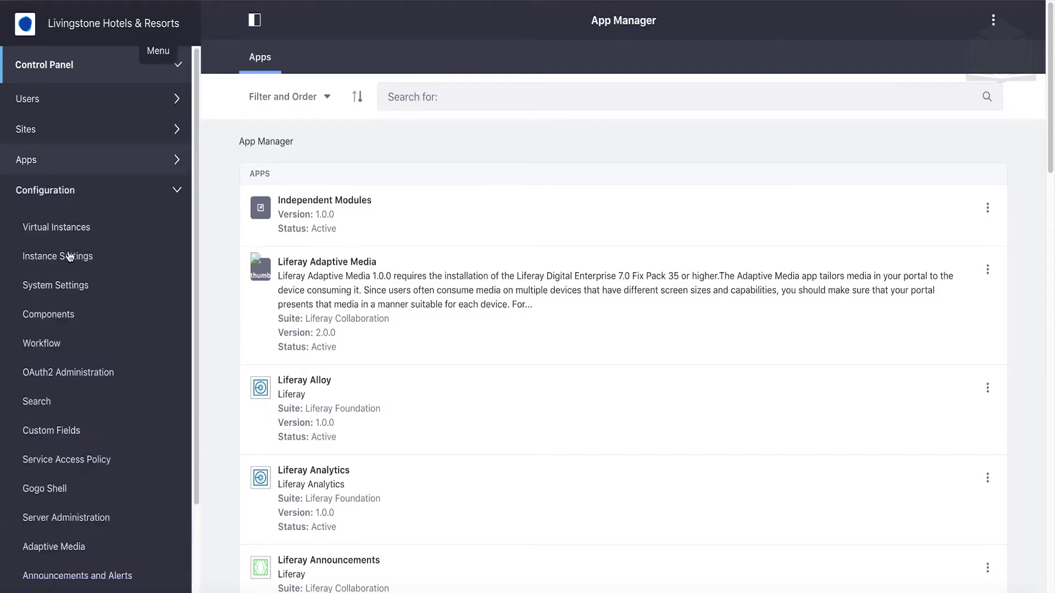
click(86, 261)
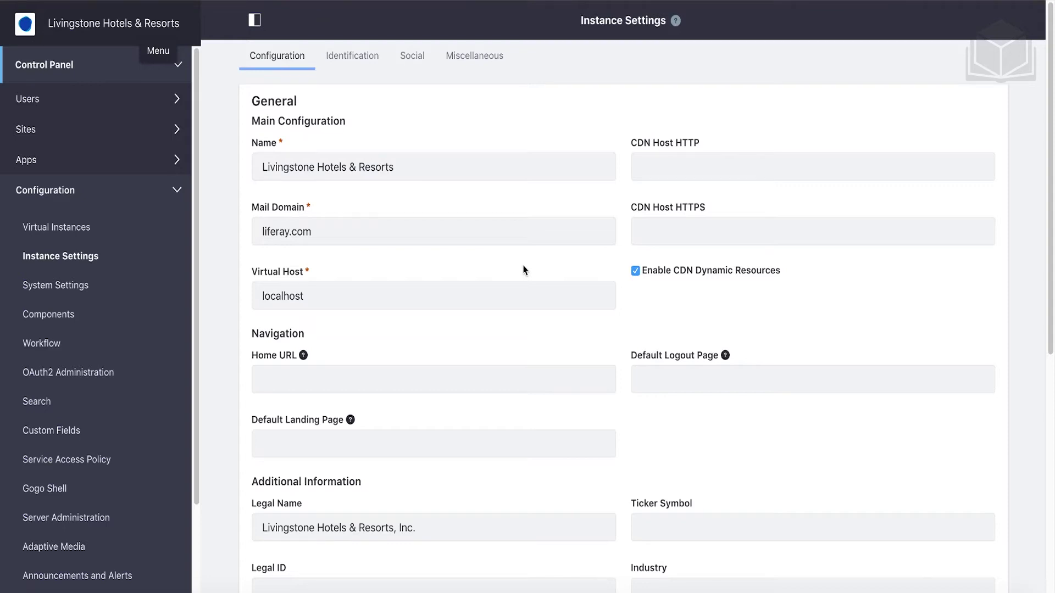
scroll(523, 269, down, 8)
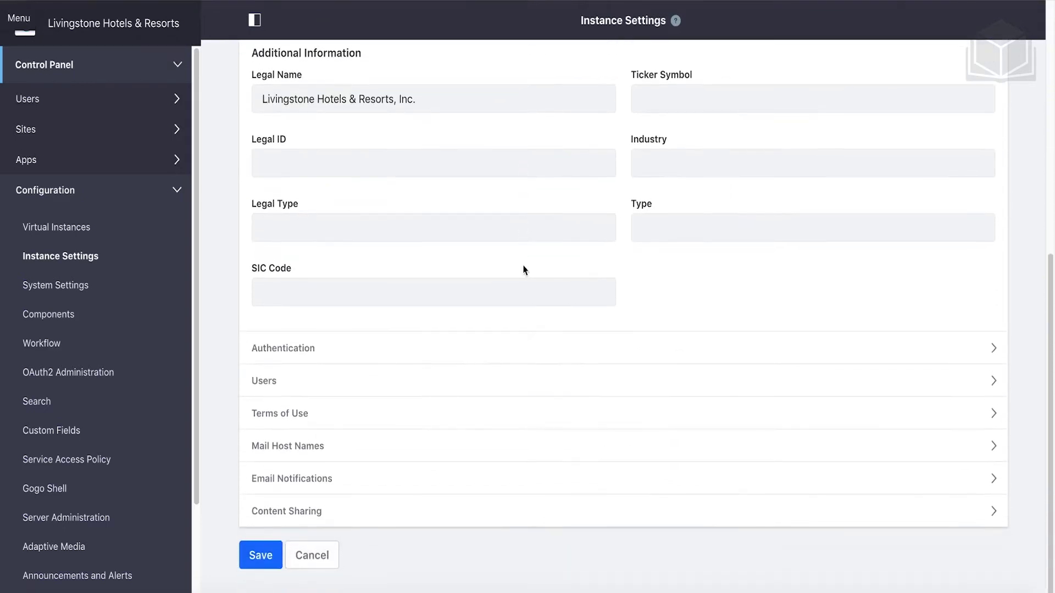
click(448, 356)
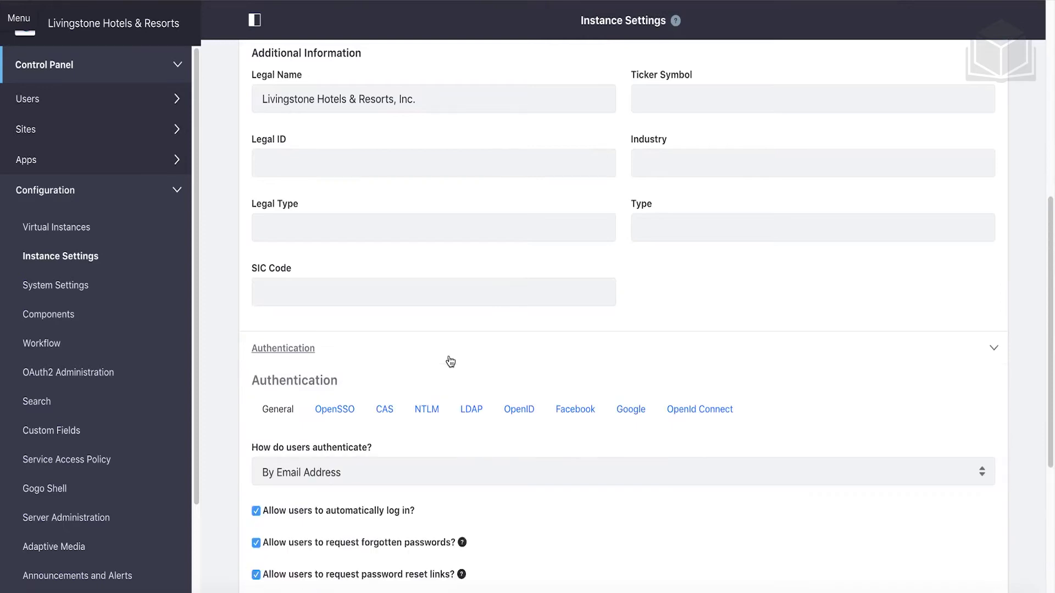
scroll(449, 360, down, 3)
scroll(451, 362, down, 1)
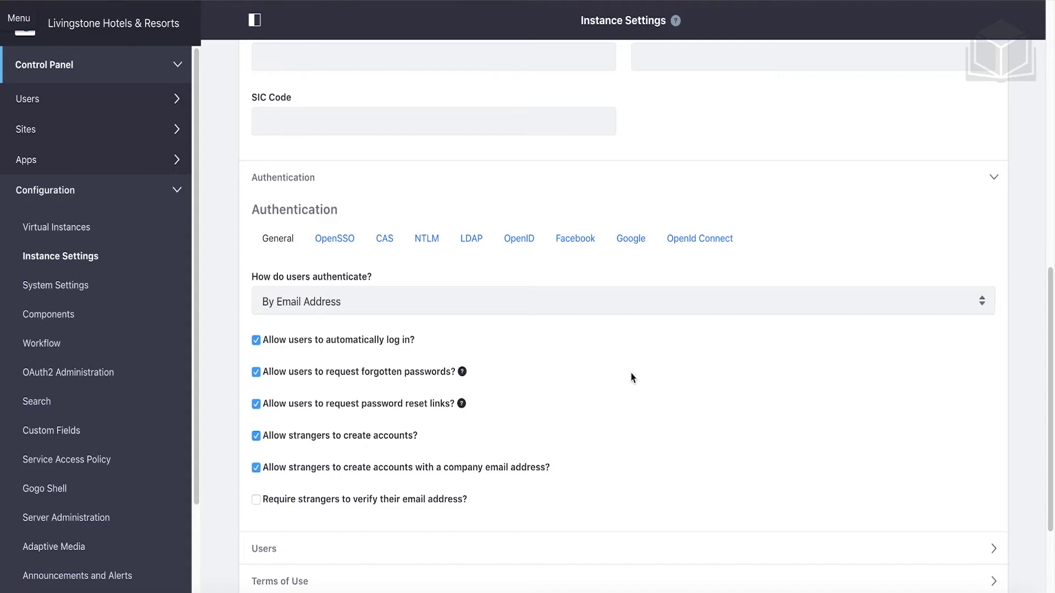
scroll(426, 296, down, 1)
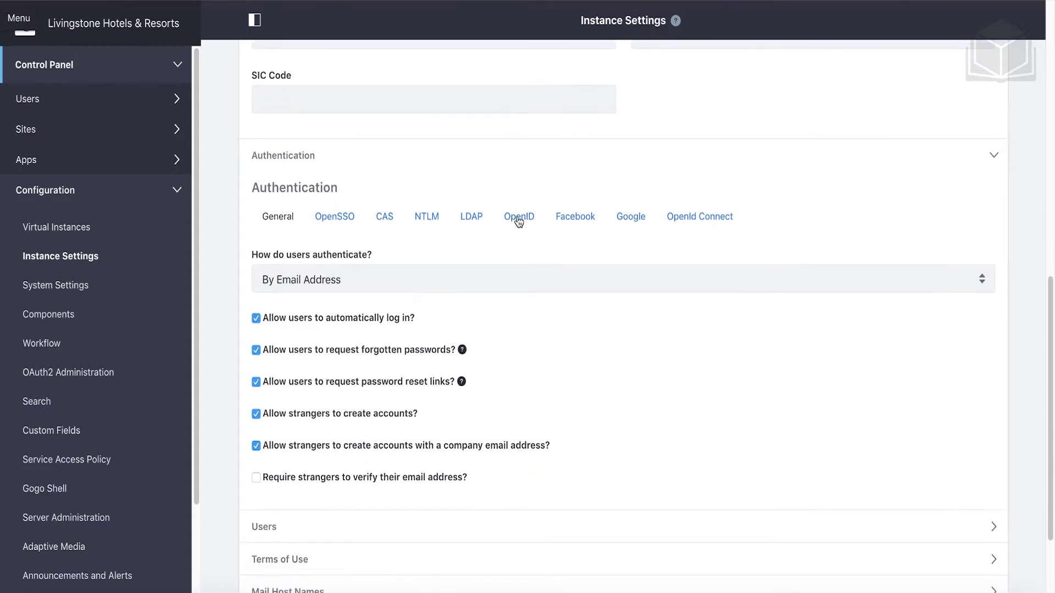
click(473, 217)
scroll(531, 318, down, 3)
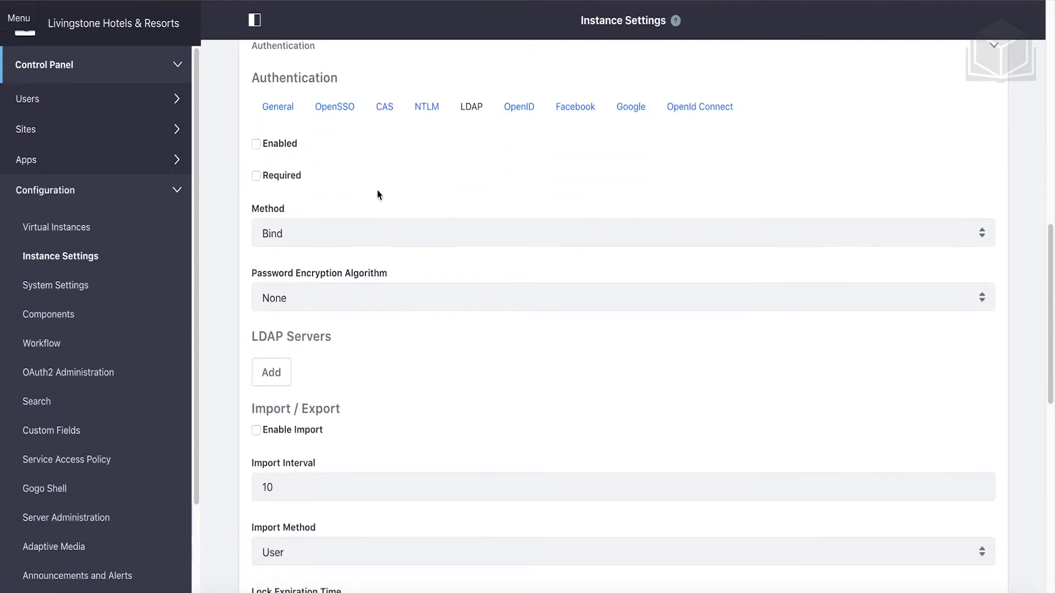
scroll(379, 195, down, 1)
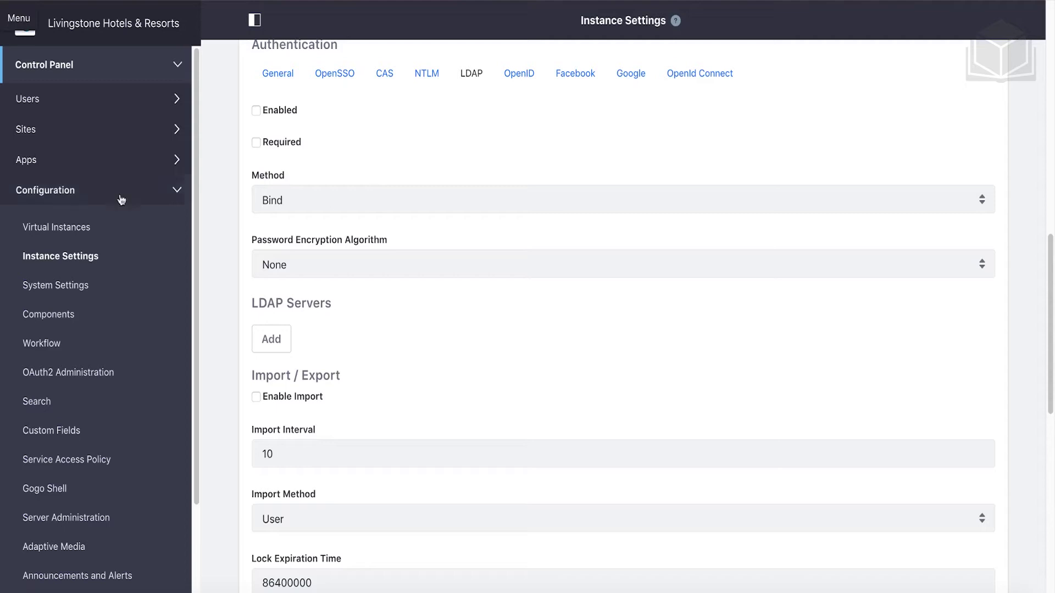
Return to the Welcome page of the Livingstone Hotels & Resorts site
click(100, 196)
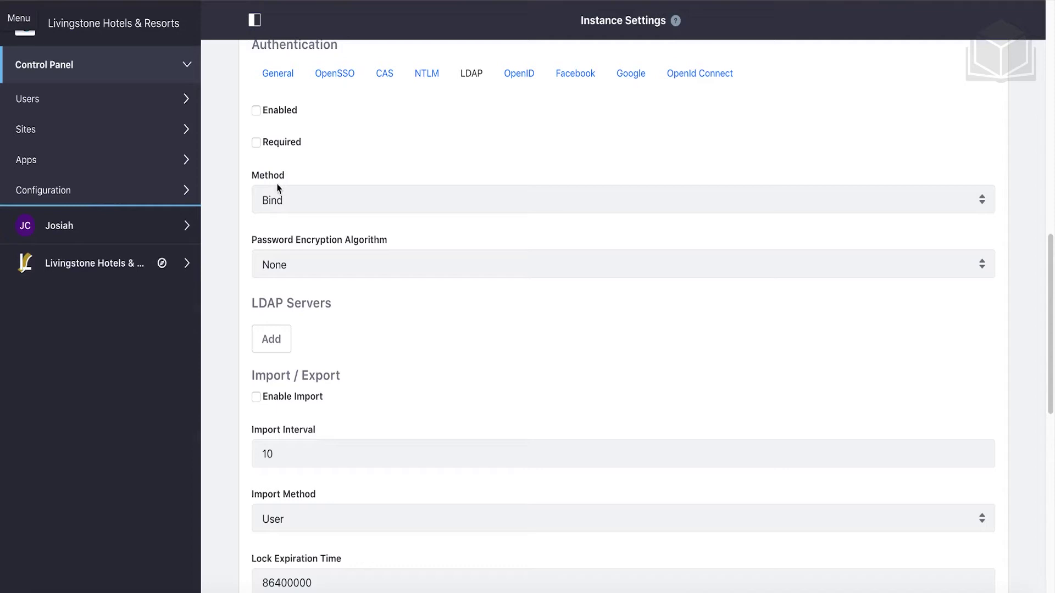
click(97, 280)
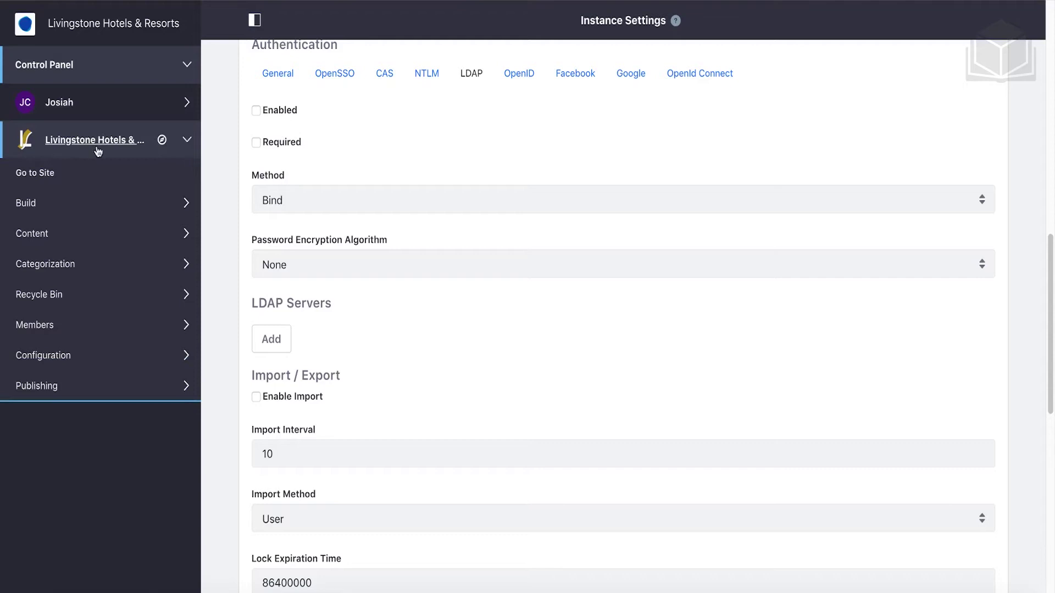
click(50, 174)
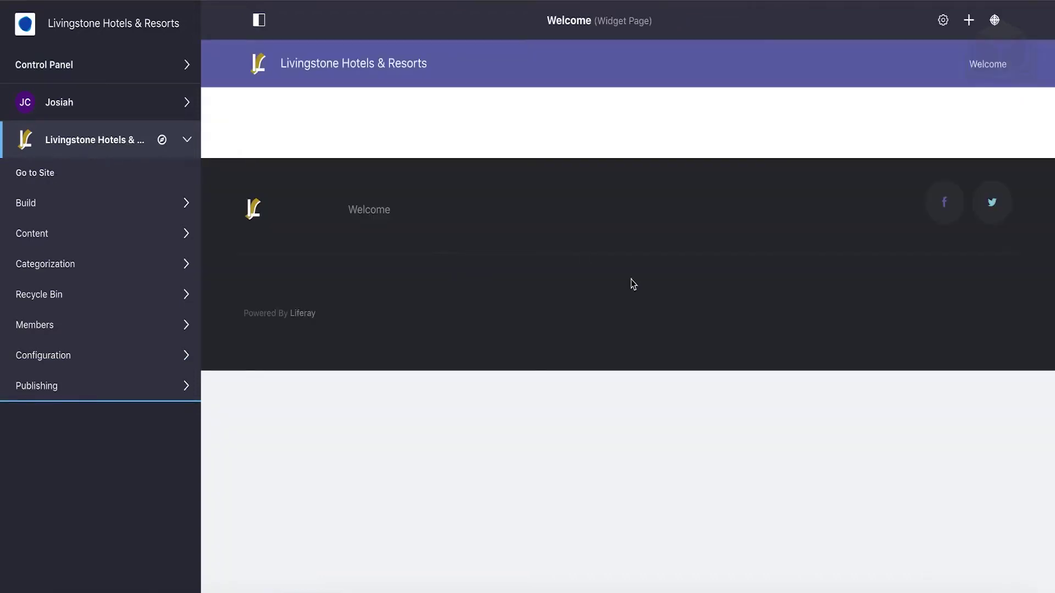
Add the Content Loader sample widget to the Welcome page and close the widget list
click(969, 20)
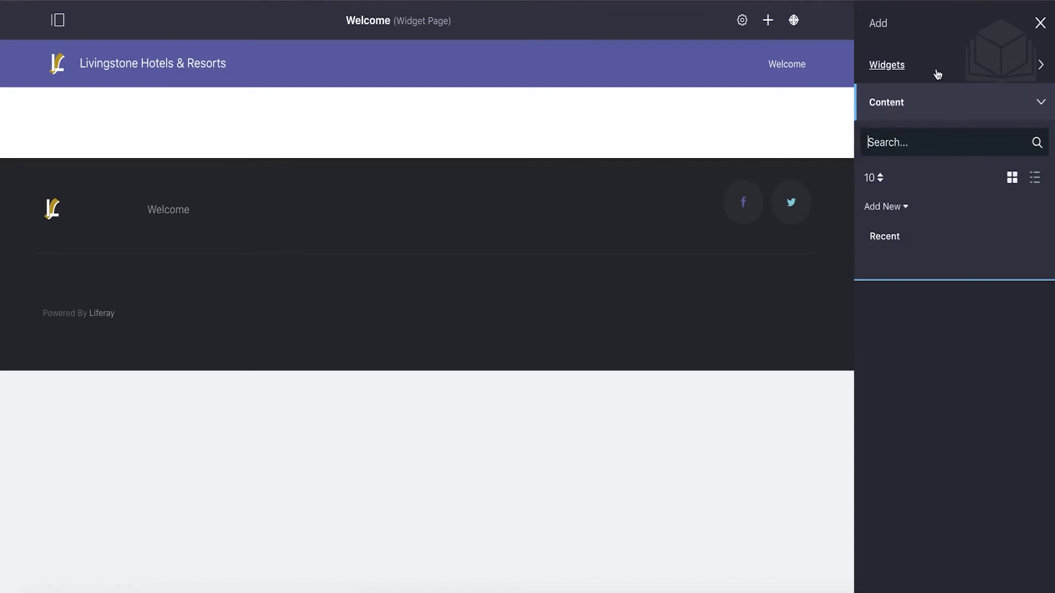
click(938, 74)
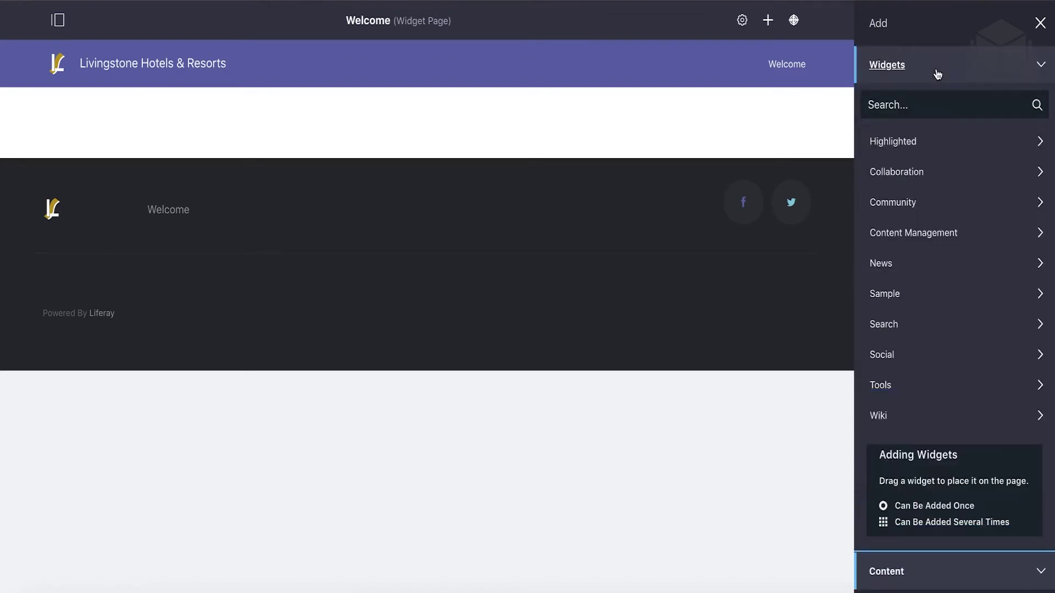
click(922, 299)
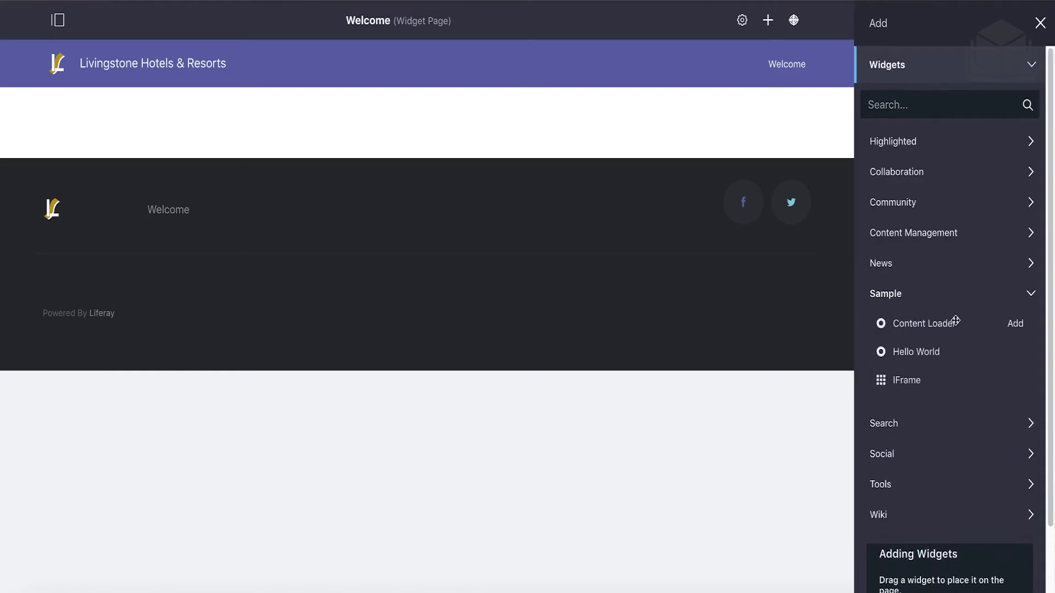
drag(956, 321, 555, 118)
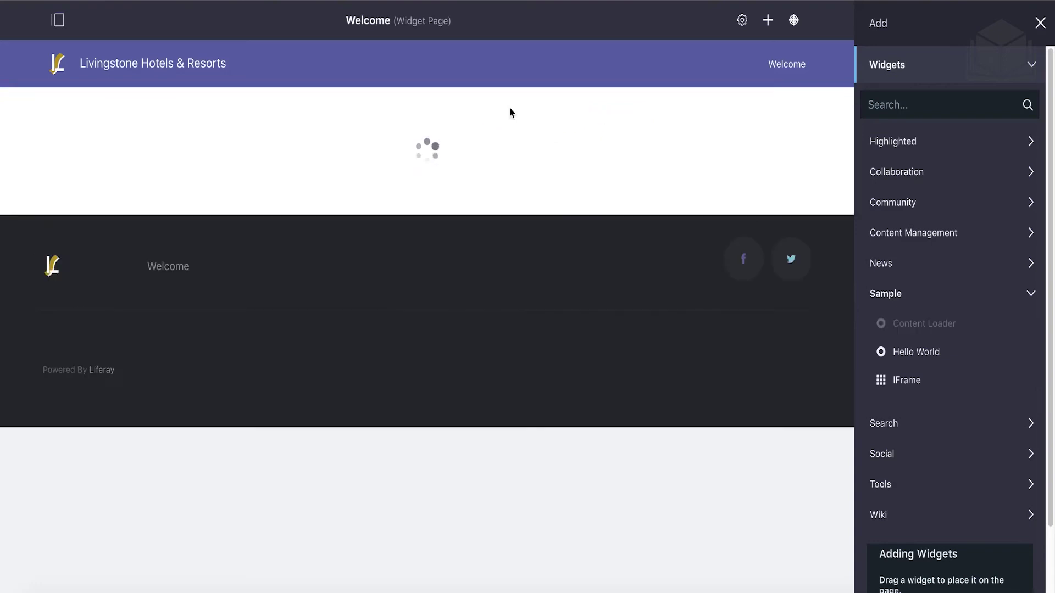
click(1040, 25)
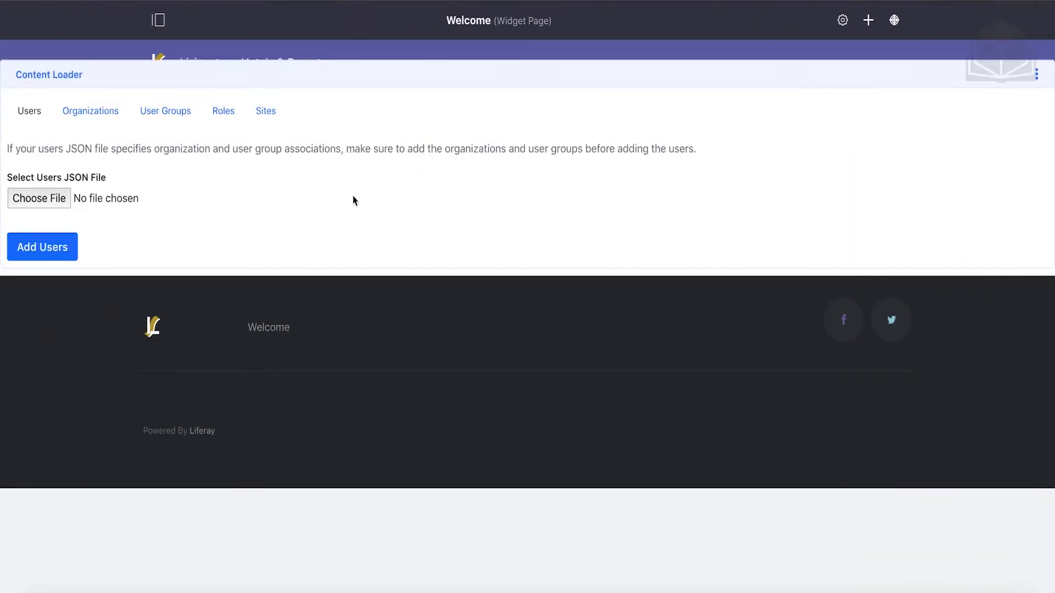
Import the organizations from livingstone-organizations.json with the Content Loader
click(156, 22)
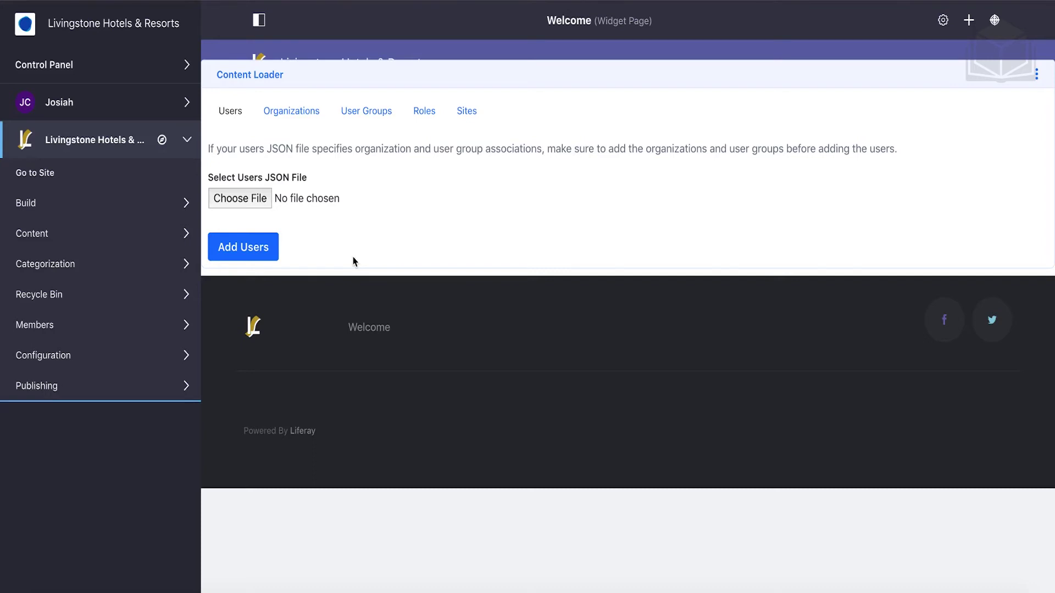
click(290, 112)
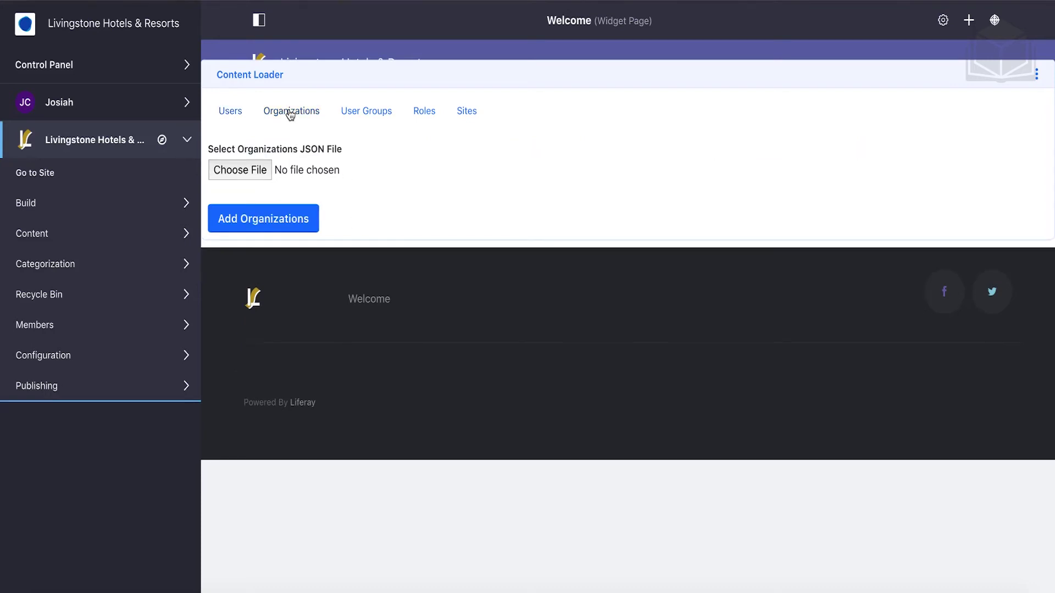
click(248, 177)
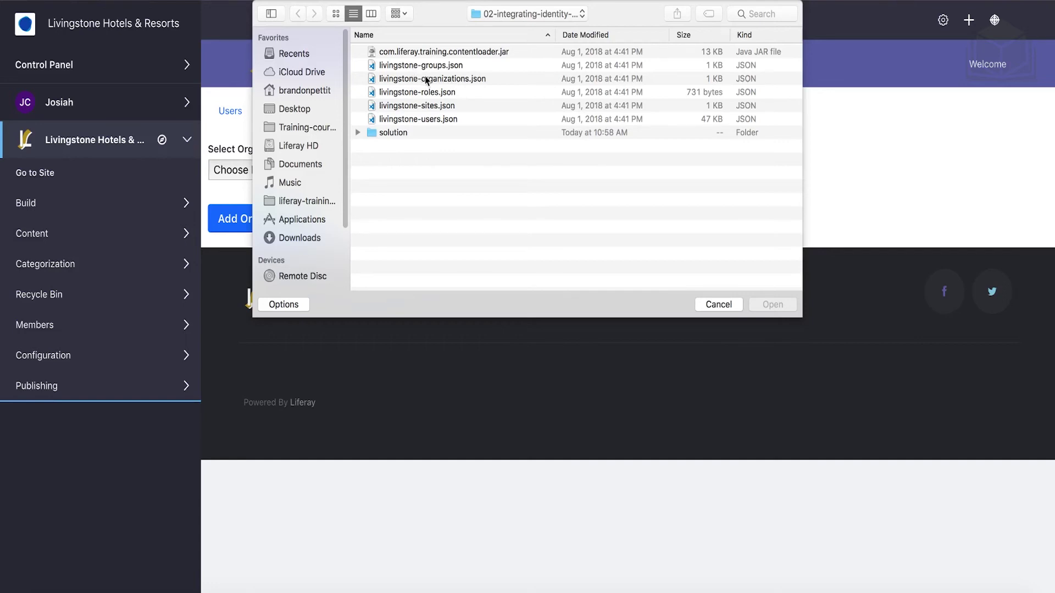
click(426, 80)
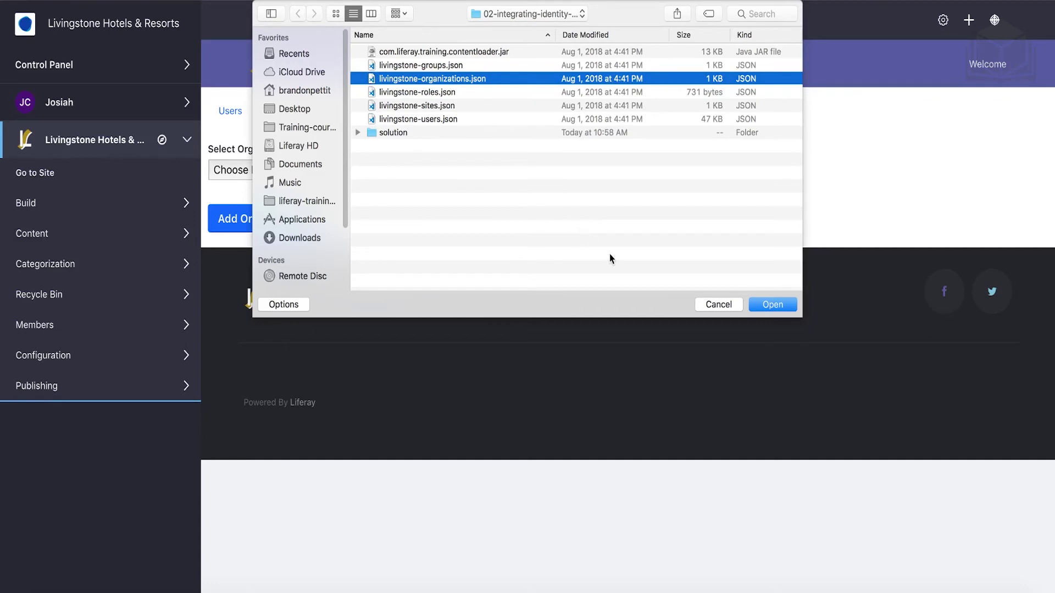
click(772, 308)
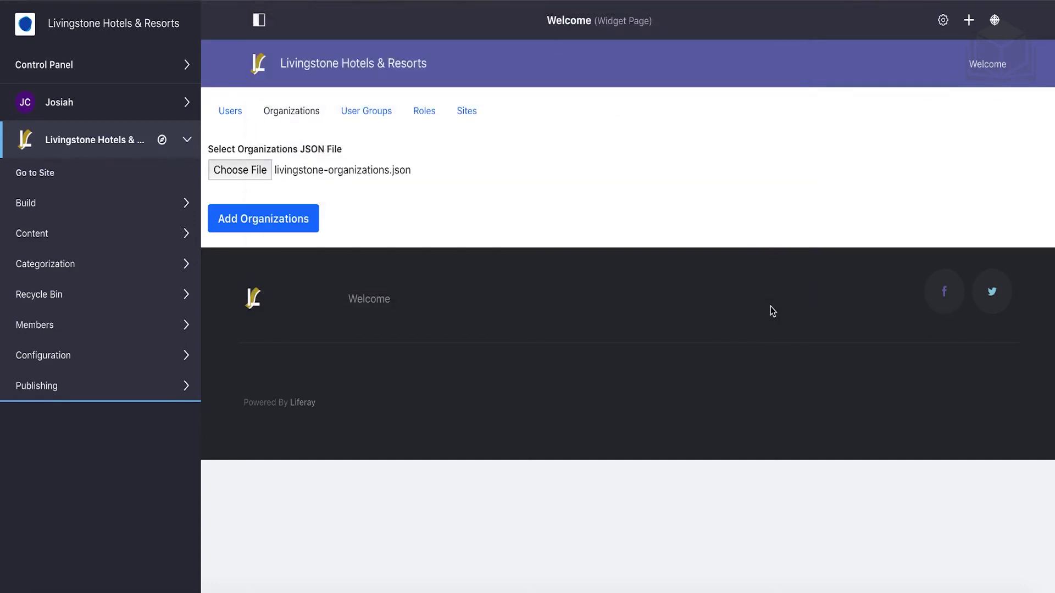
click(311, 230)
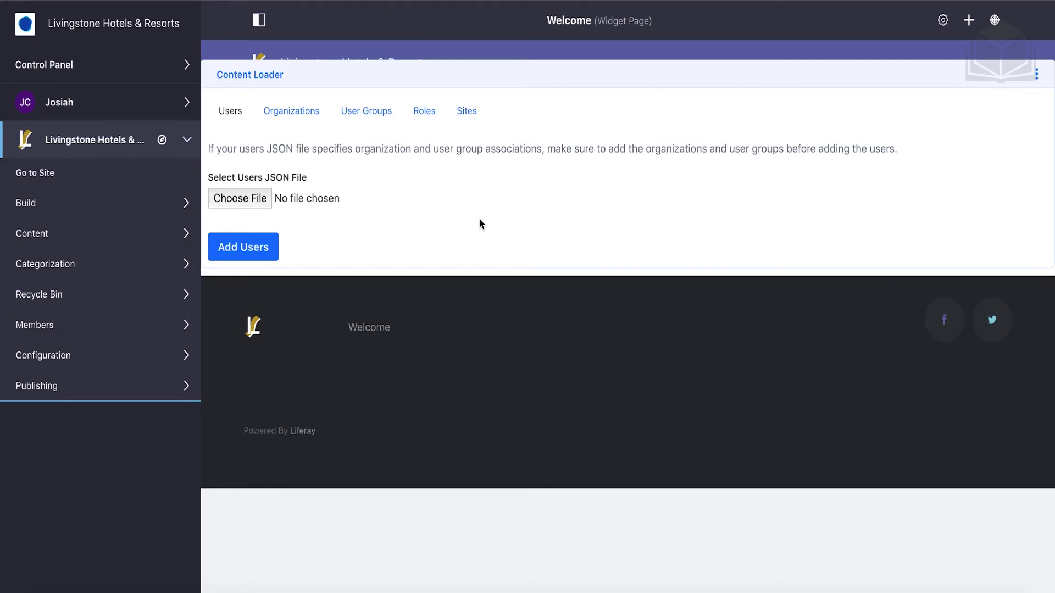
Import the sites from livingstone-sites.json with the Content Loader
click(469, 114)
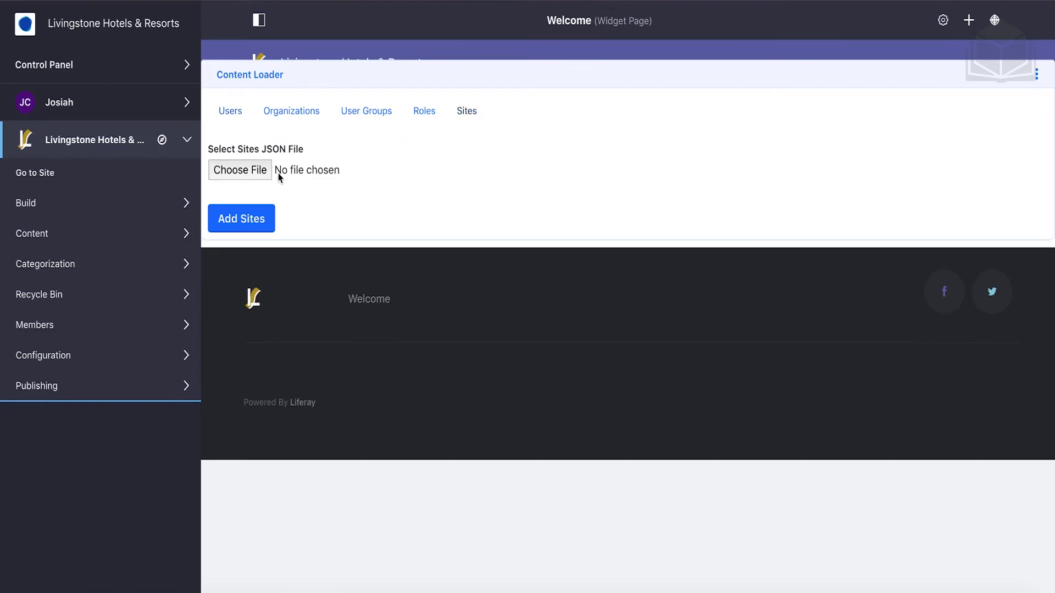
click(257, 172)
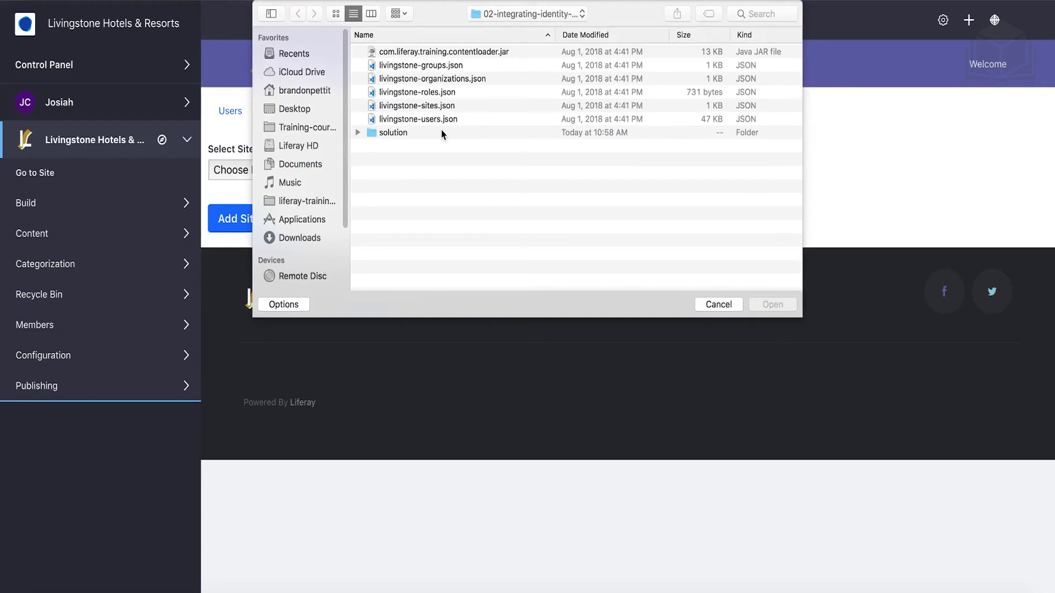
click(425, 106)
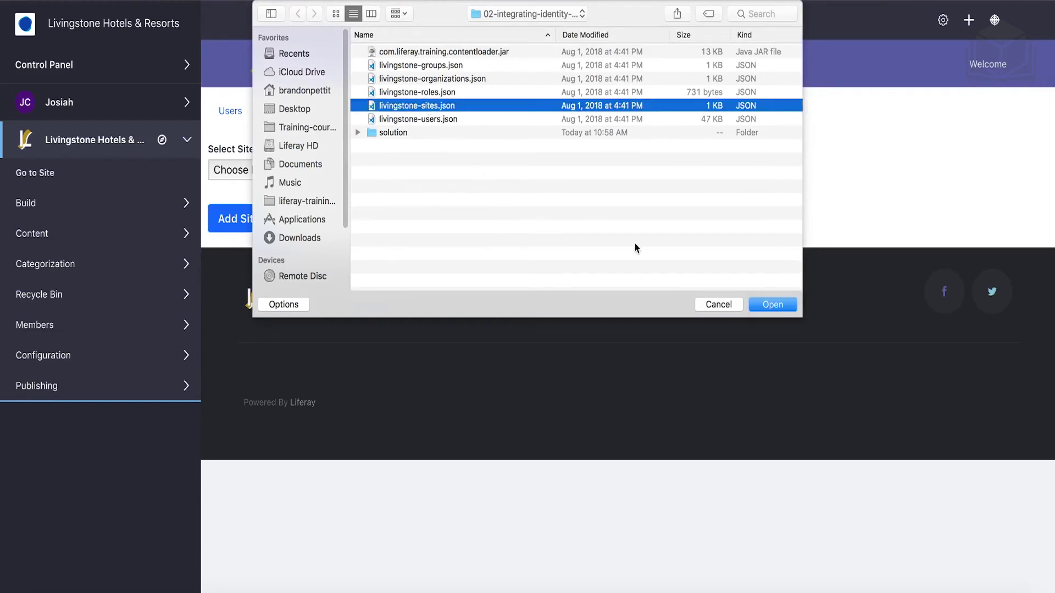
click(755, 305)
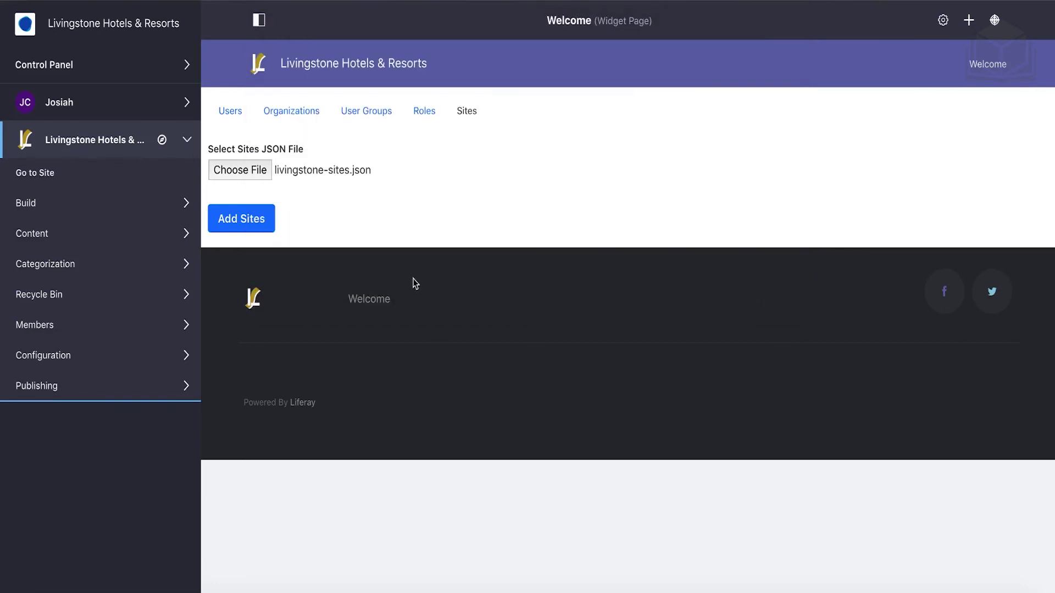
click(251, 226)
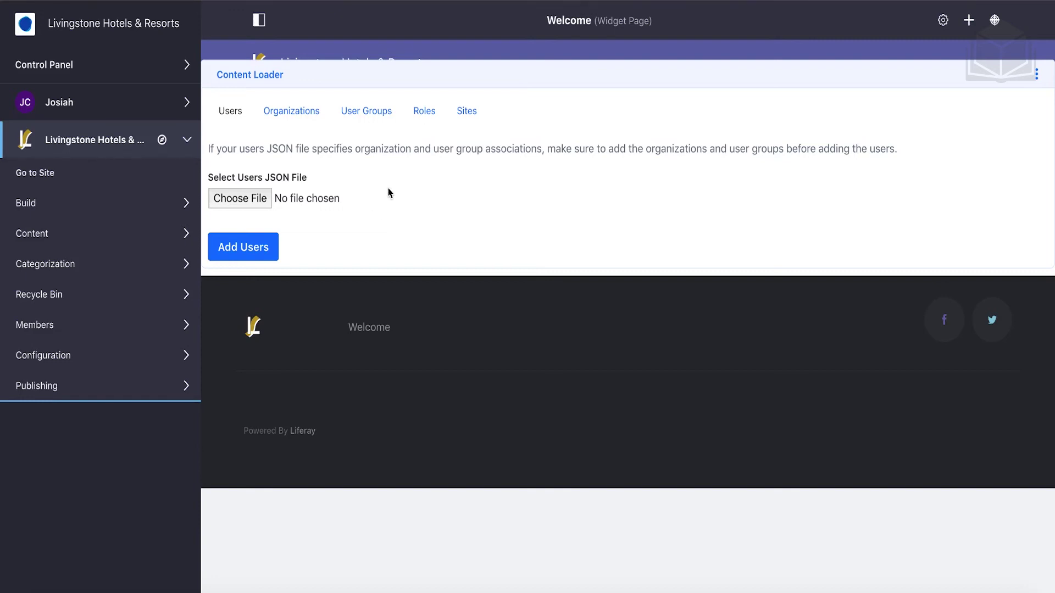
Import the roles from livingstone-roles.json with the Content Loader
click(423, 115)
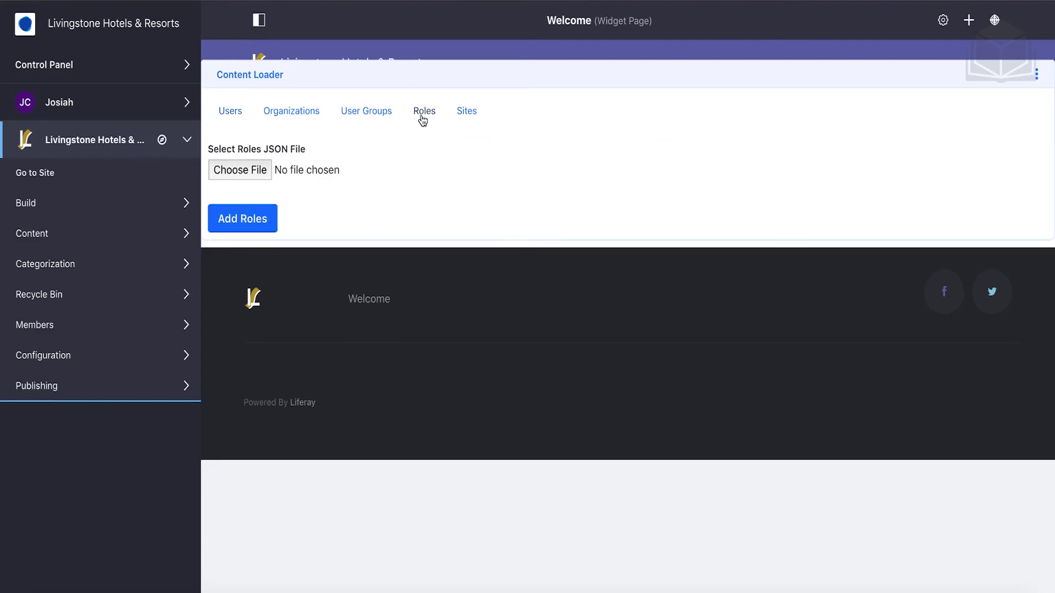
click(265, 174)
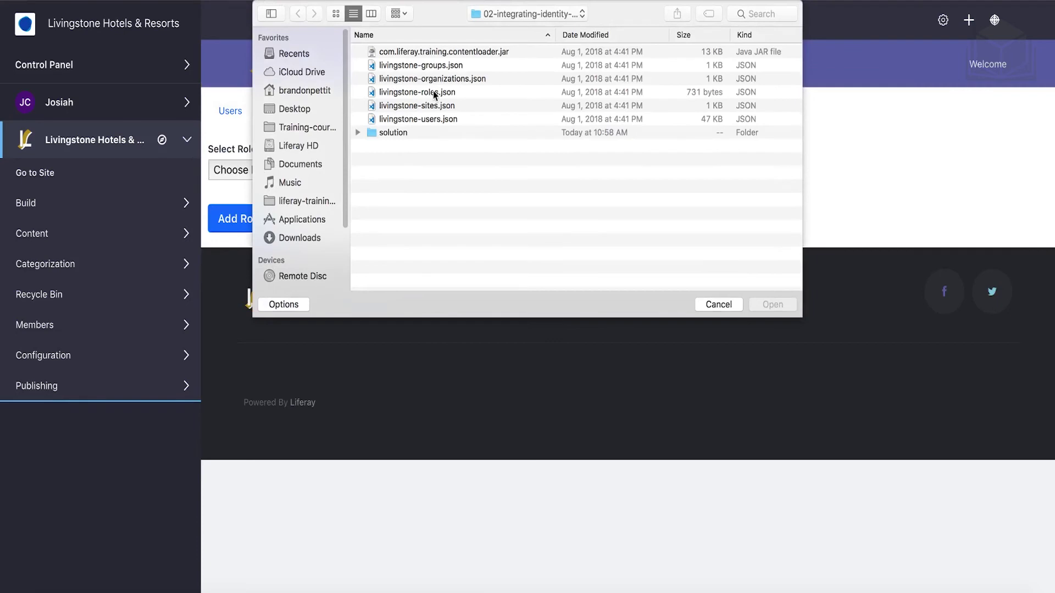
click(433, 92)
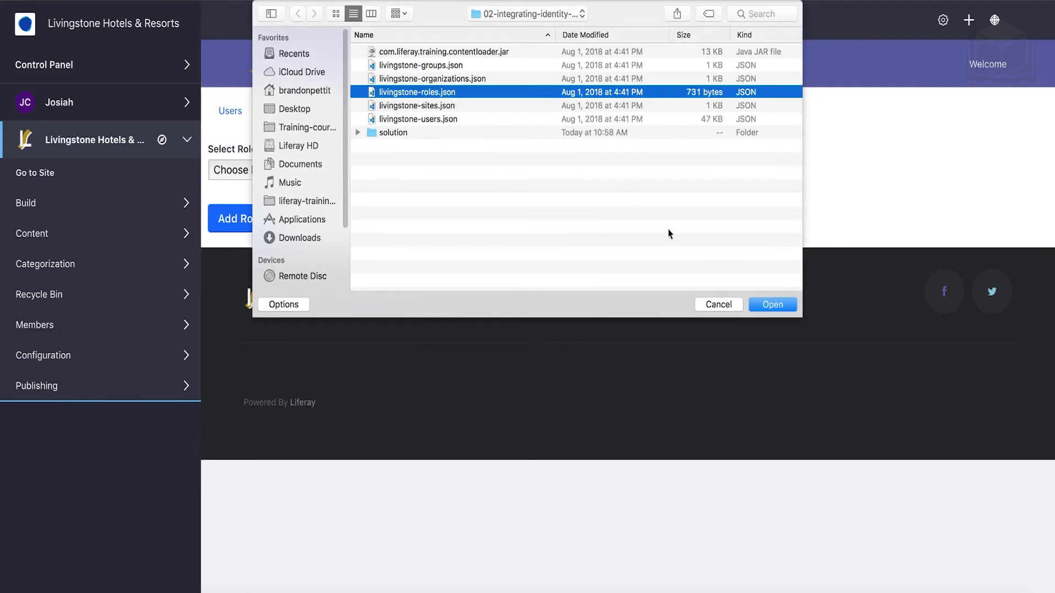
click(768, 304)
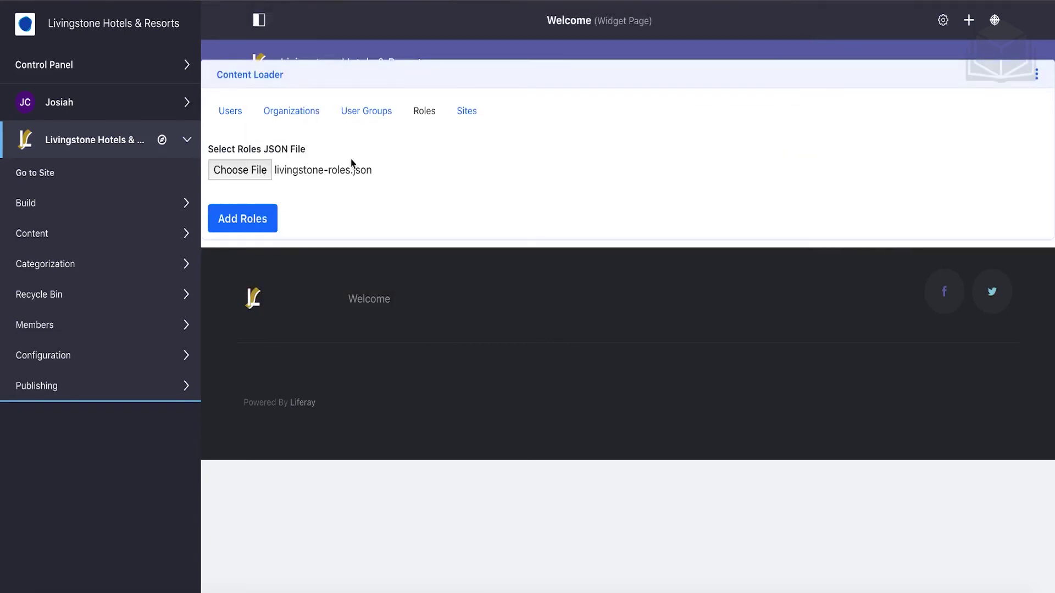
click(270, 231)
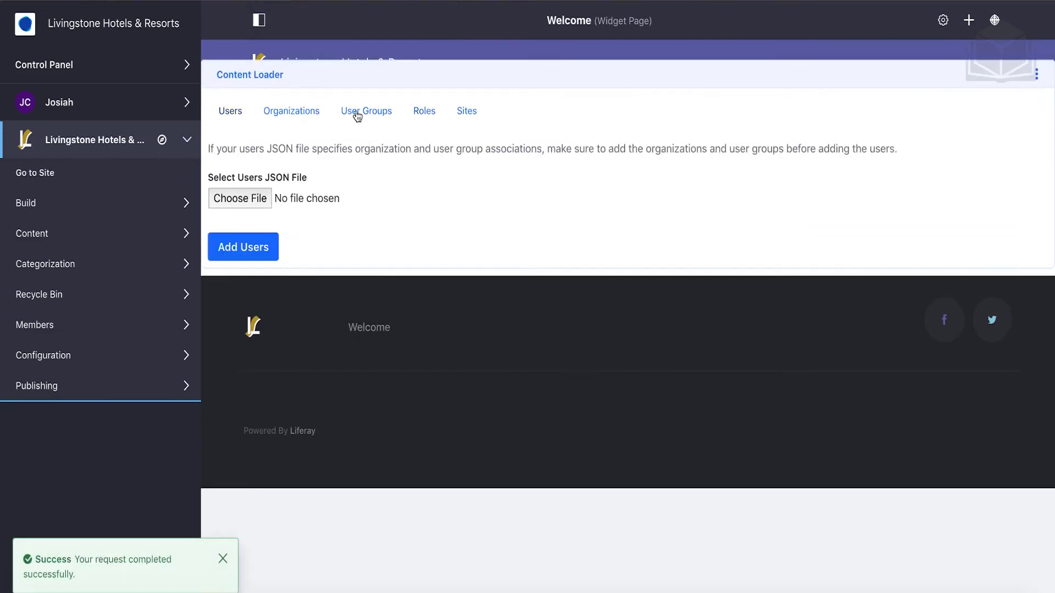
Import the user groups from livingstone-groups.json with the Content Loader
click(390, 117)
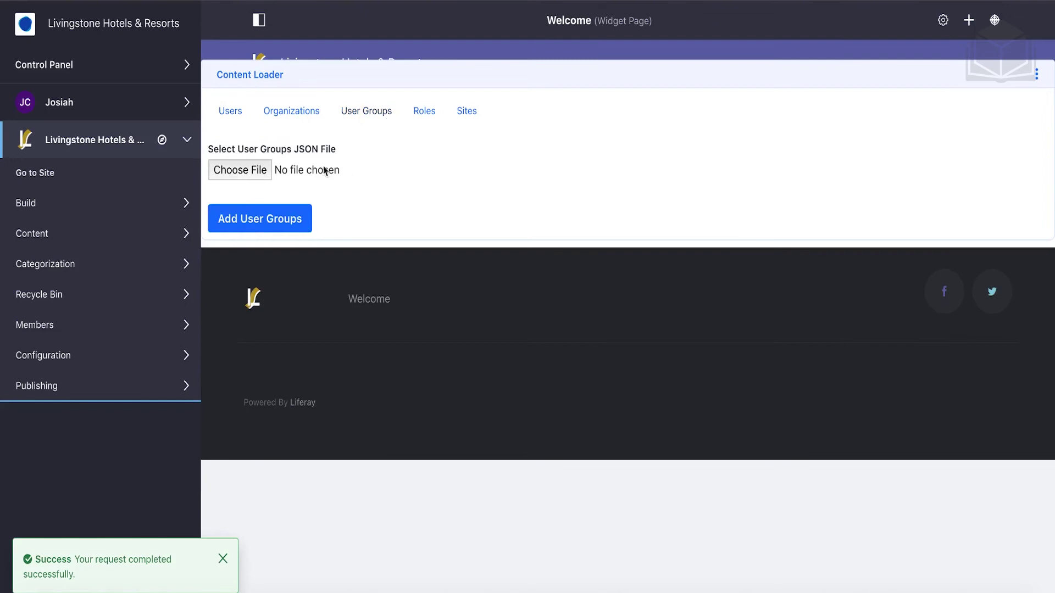
click(263, 171)
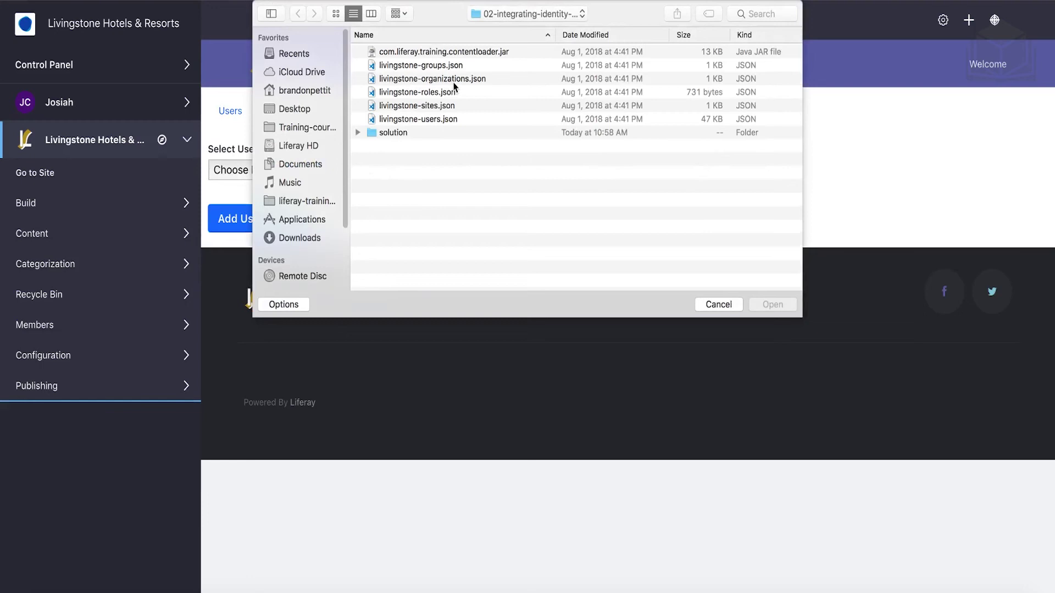
click(425, 65)
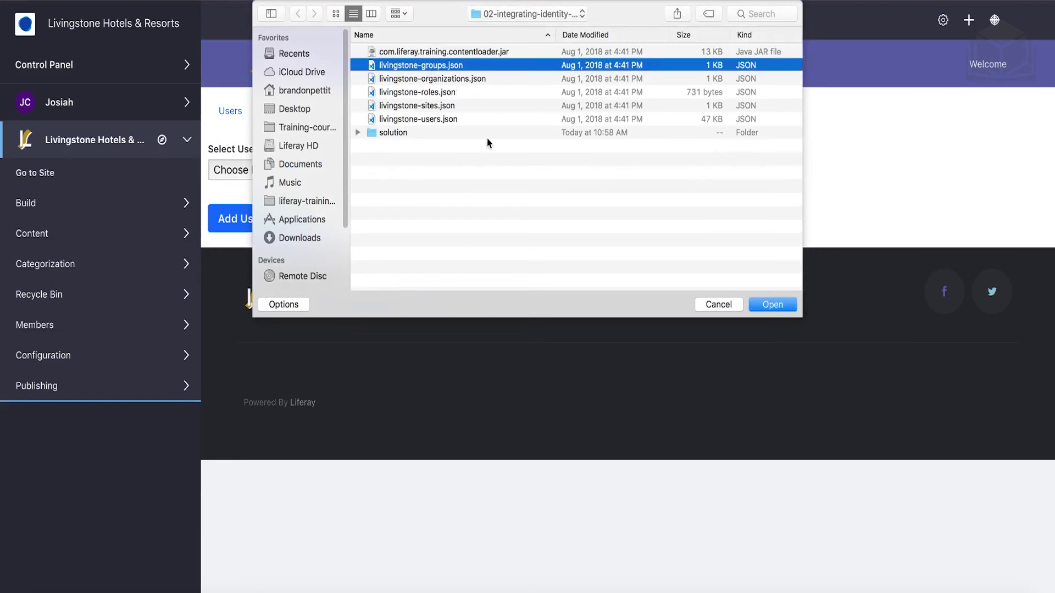
click(773, 304)
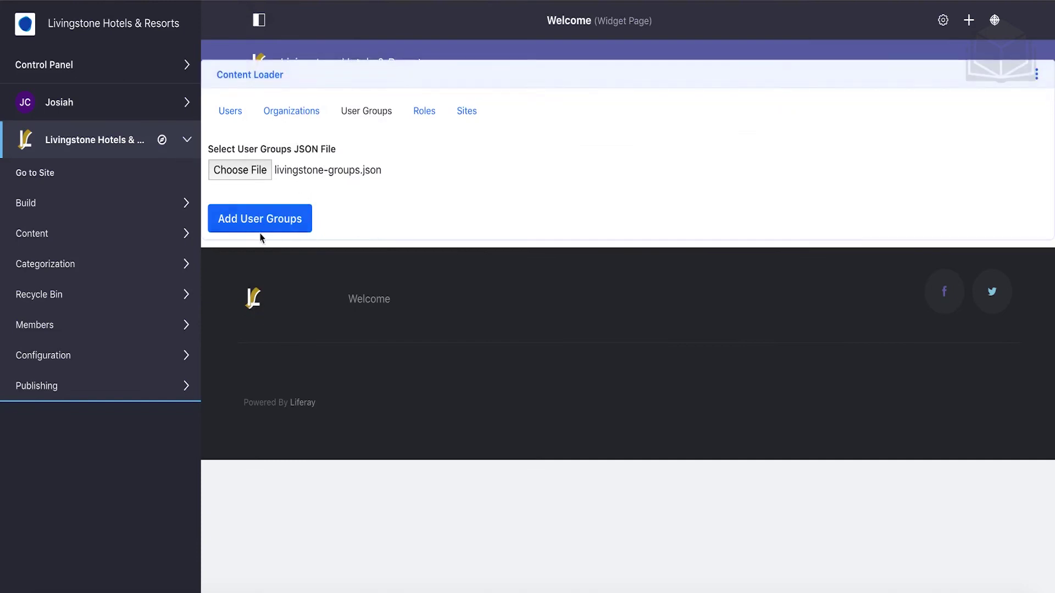
click(276, 235)
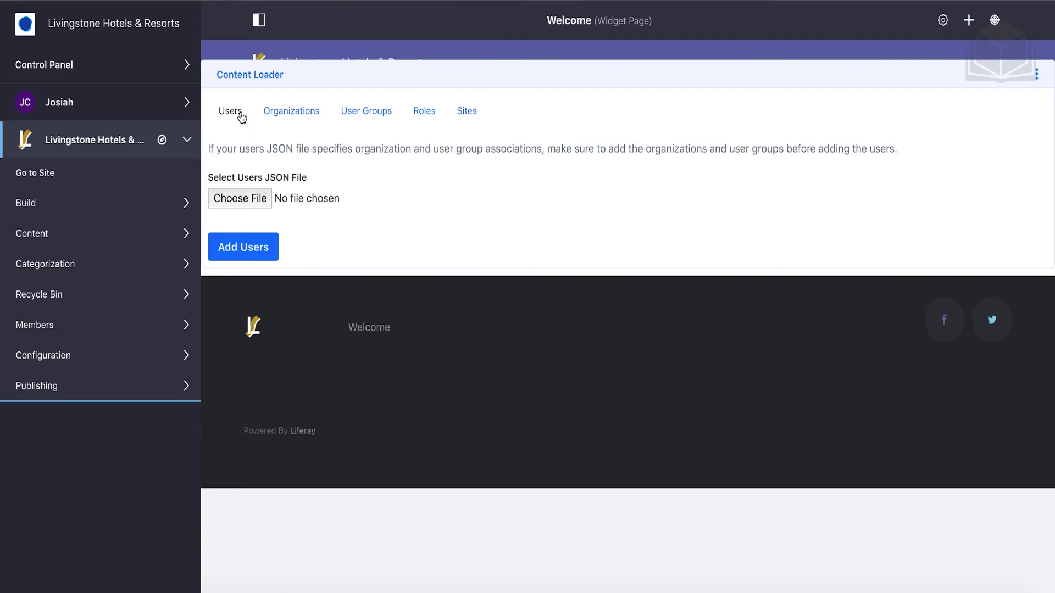
Import the users from livingstone-users.json with the Content Loader
click(259, 204)
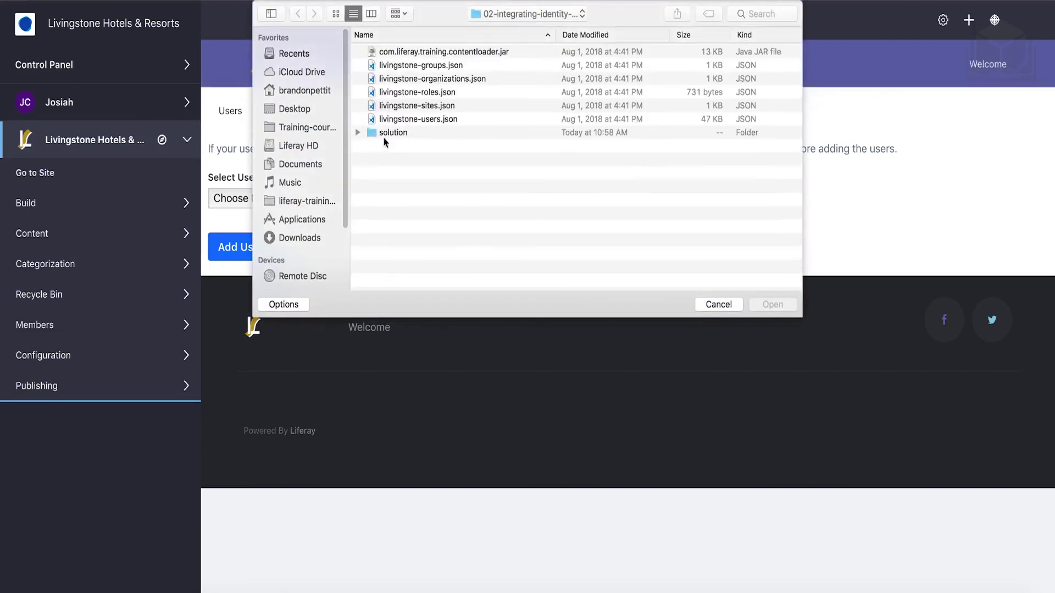
click(434, 121)
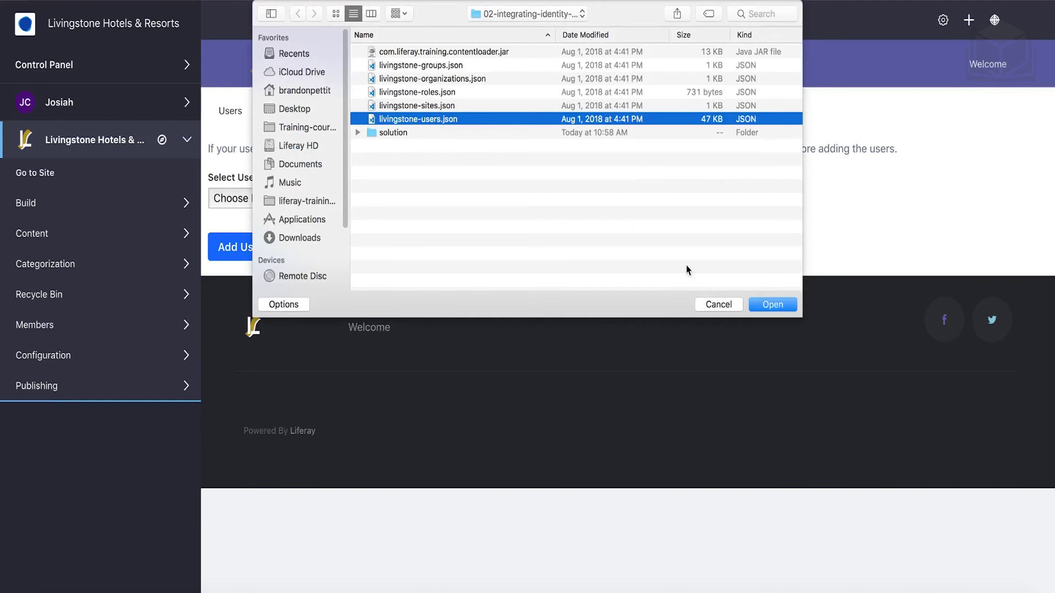
click(773, 306)
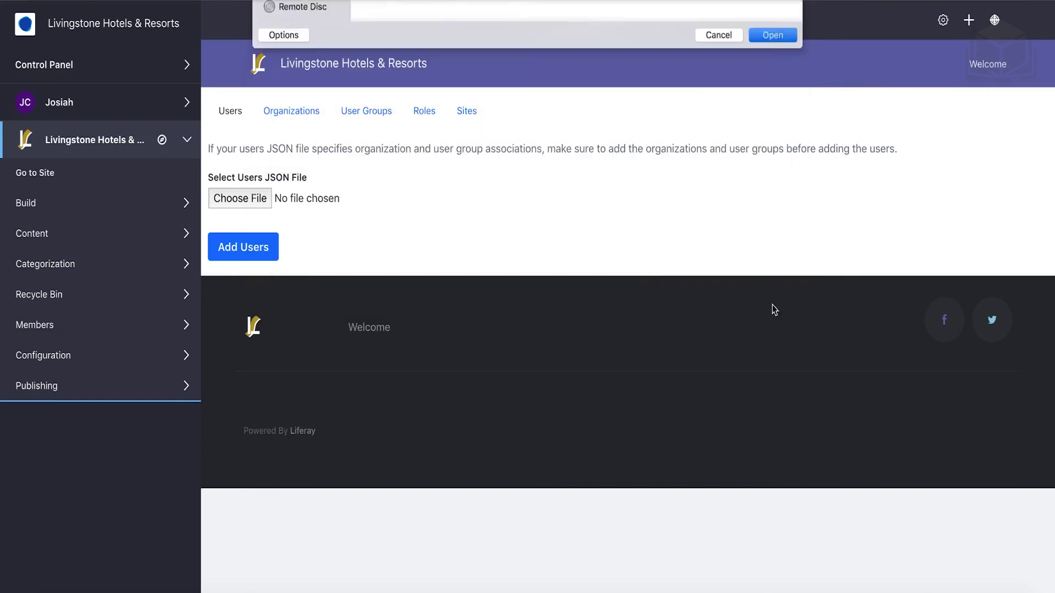
click(272, 255)
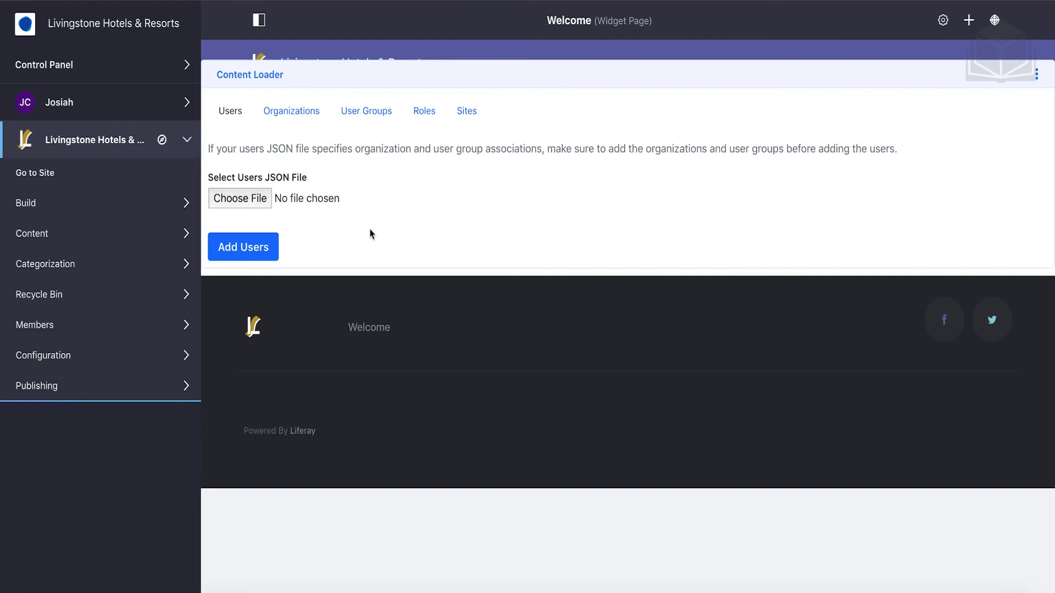
Review the portal's User Groups list, including each group's description and number of users
click(133, 76)
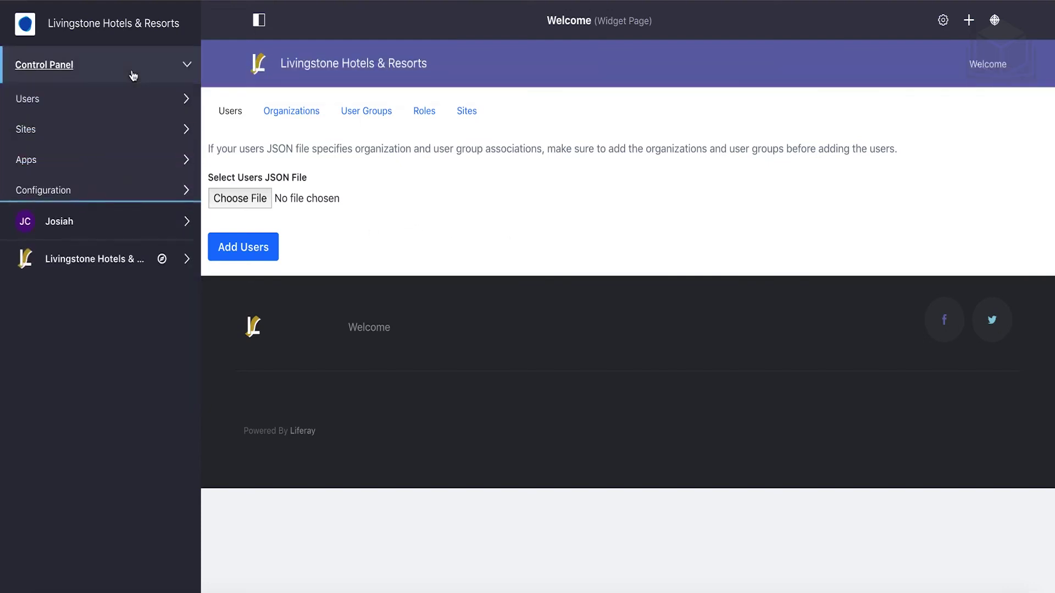
click(106, 101)
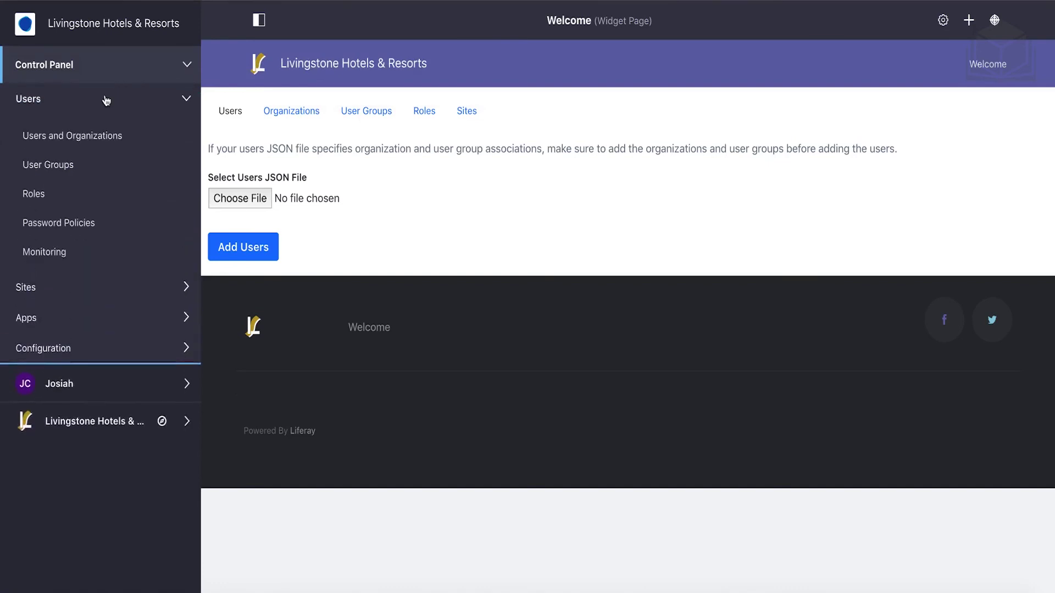
click(66, 165)
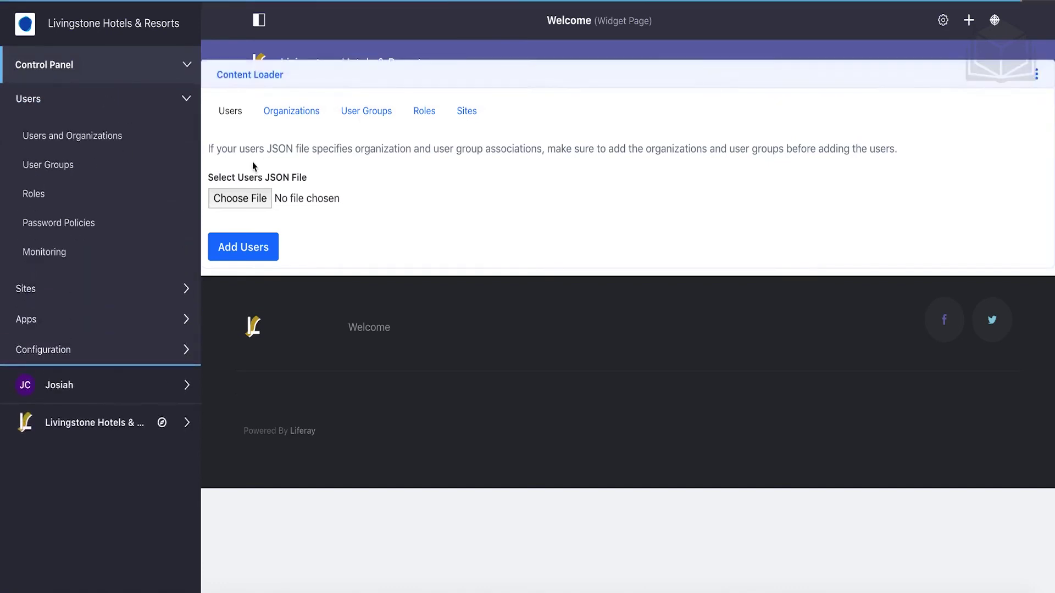
scroll(544, 170, down, 3)
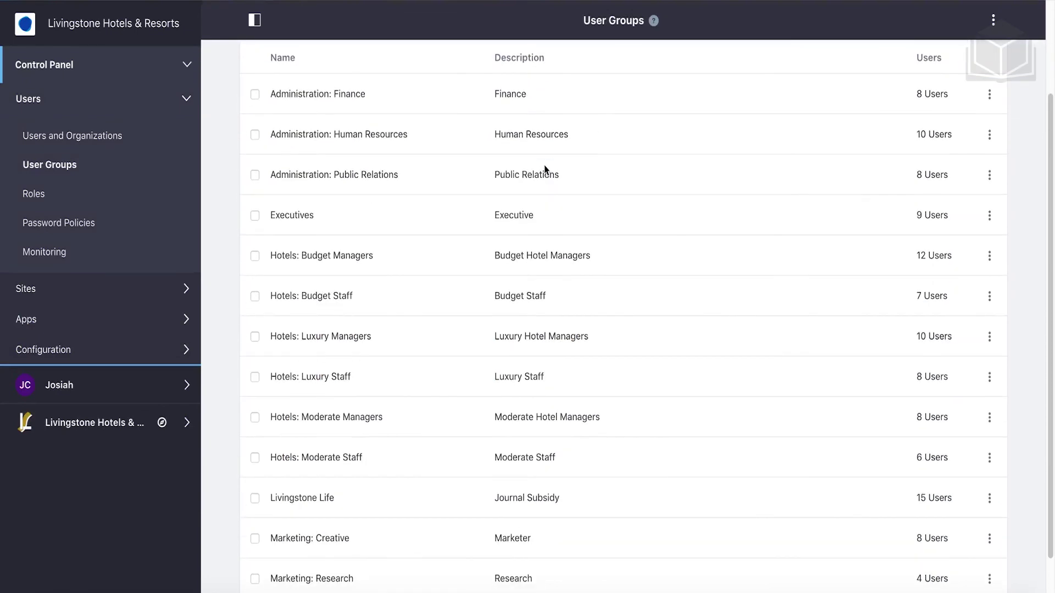
scroll(663, 290, up, 3)
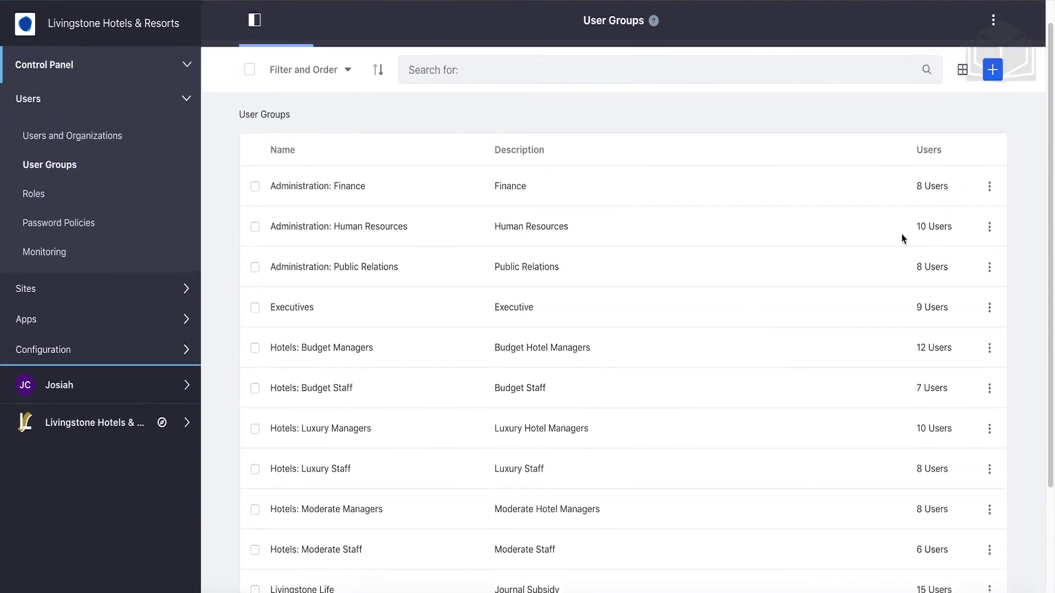
scroll(940, 193, down, 1)
scroll(940, 193, down, 2)
scroll(940, 195, up, 2)
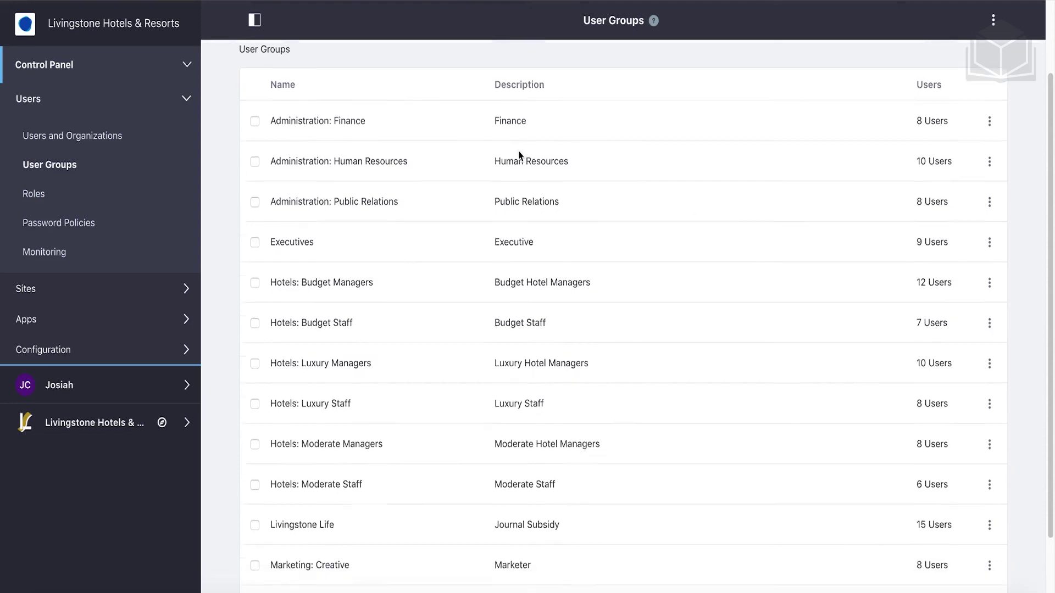
scroll(367, 106, down, 3)
scroll(395, 325, down, 2)
scroll(394, 405, up, 6)
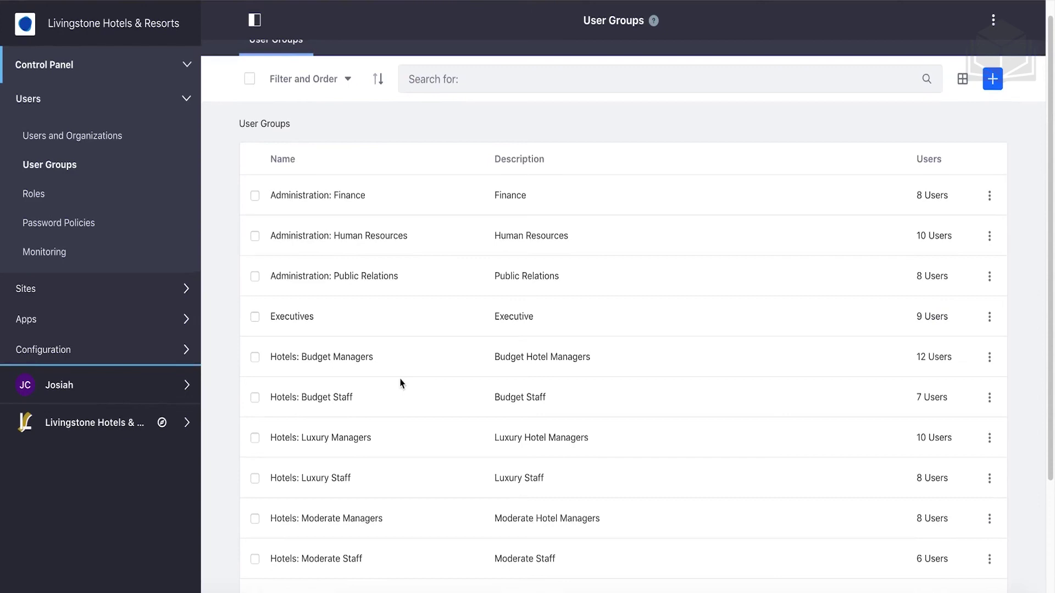
Review the portal's users and the members of the Livingstone Hotels & Resorts Inc. organization
click(102, 141)
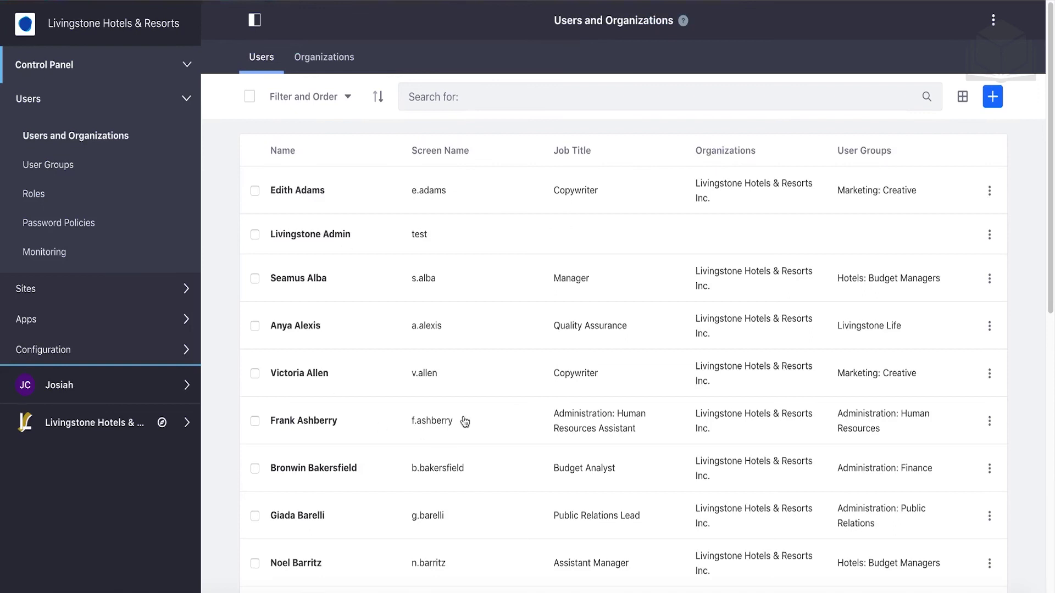
click(327, 57)
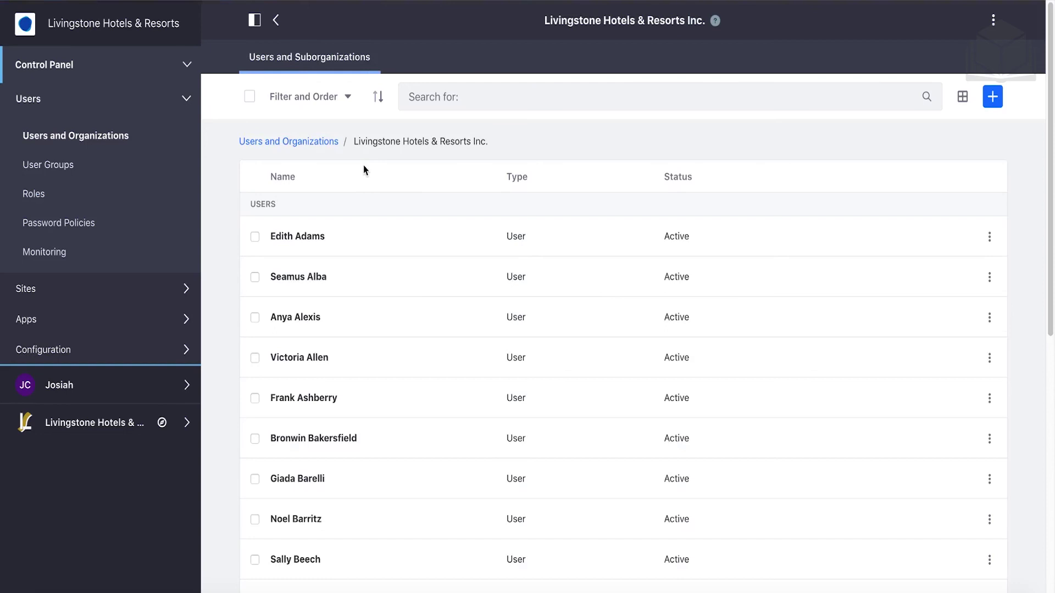
scroll(363, 167, down, 9)
scroll(362, 167, up, 9)
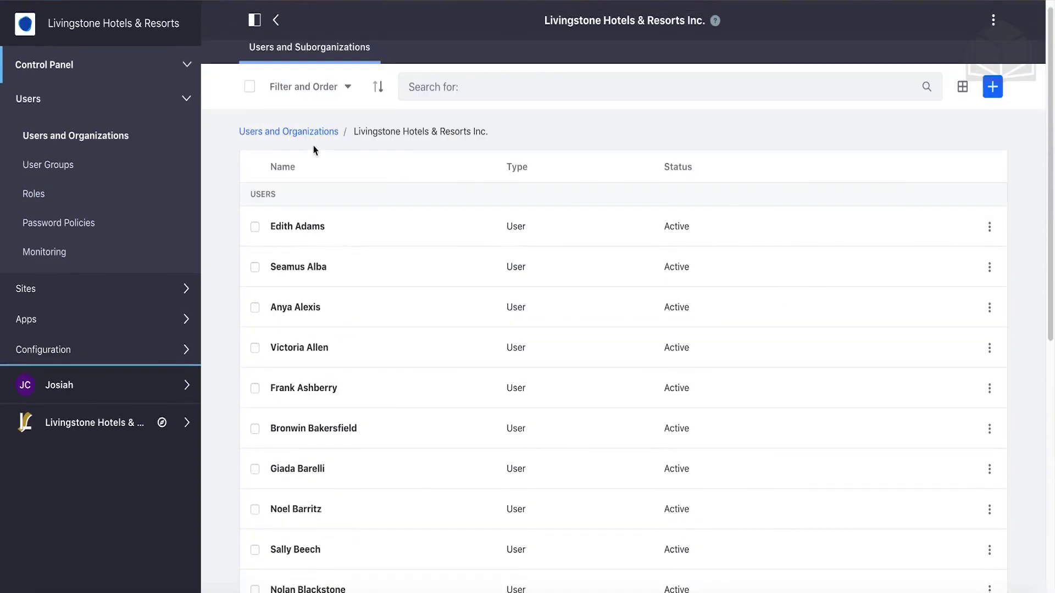
Review the portal's Sites list, including each site's child sites, membership type and members
click(102, 294)
click(34, 327)
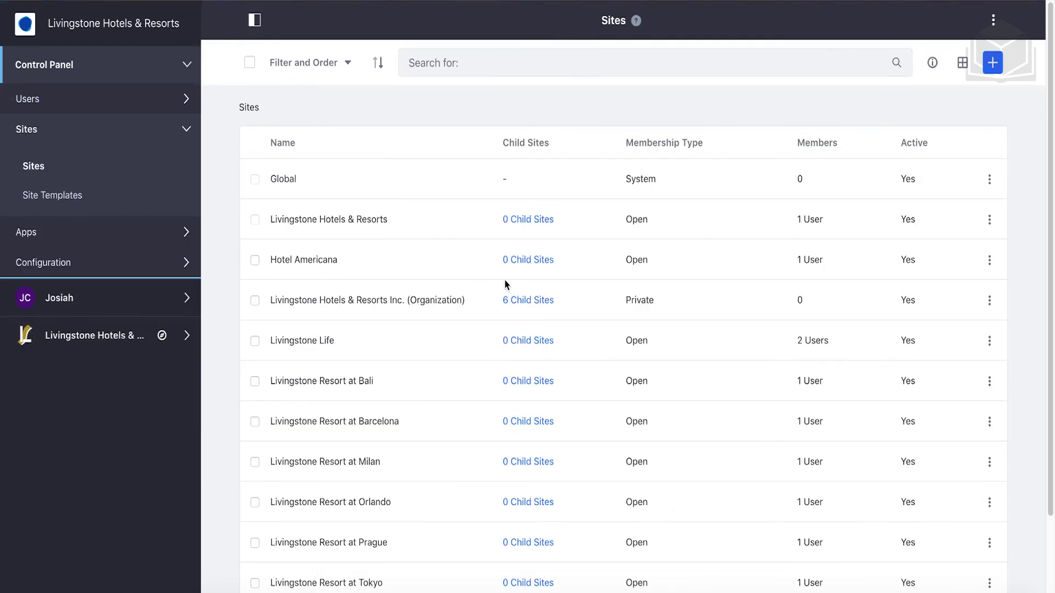
scroll(506, 284, down, 2)
scroll(507, 284, up, 2)
scroll(472, 337, down, 2)
scroll(472, 337, up, 2)
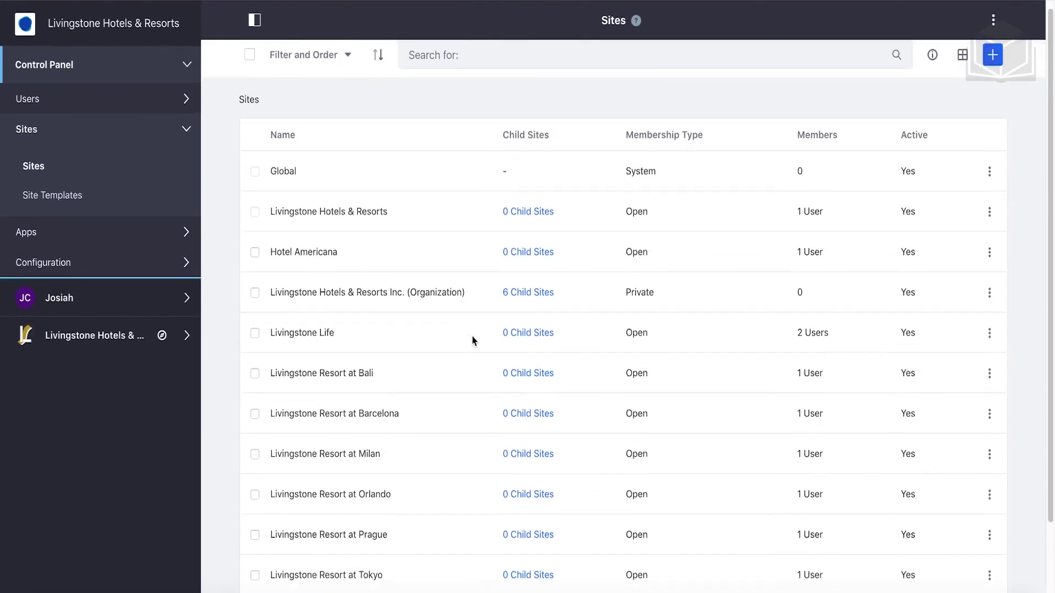
Review the full list of regular roles in the portal, including each role's description and assignees
click(118, 104)
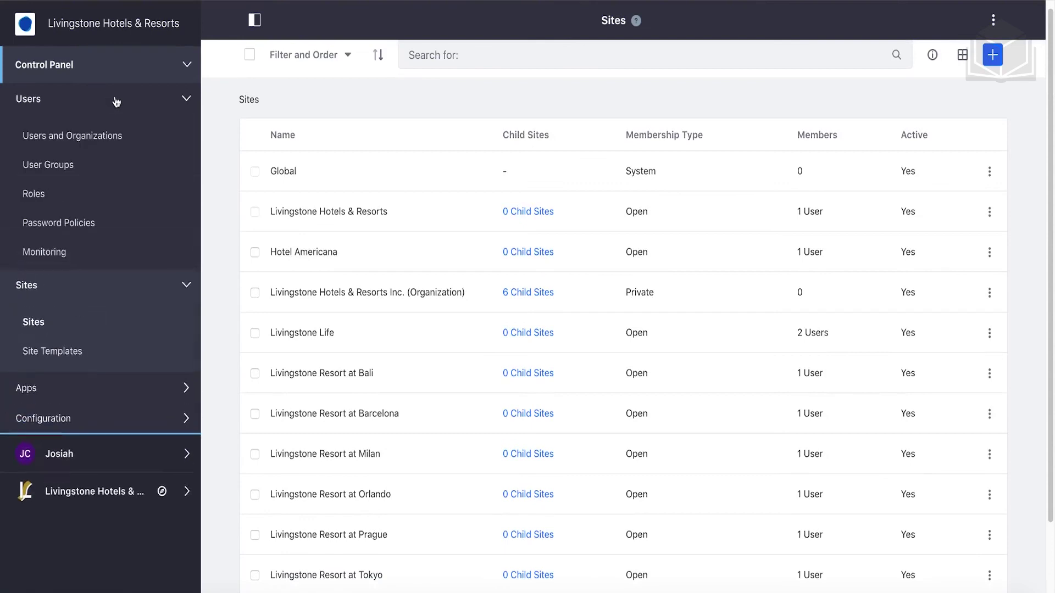
click(37, 197)
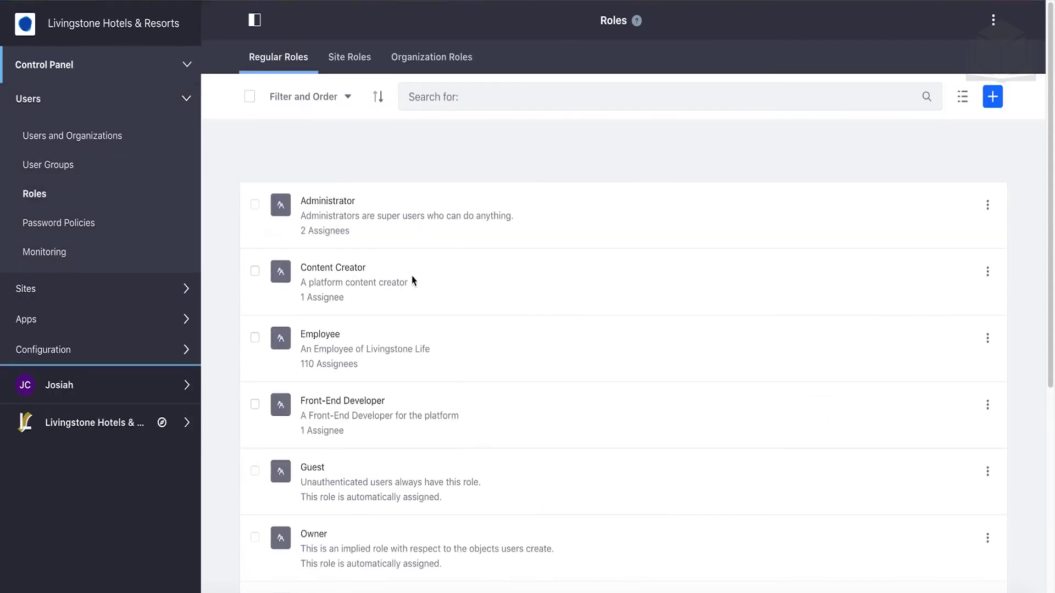
scroll(394, 157, down, 2)
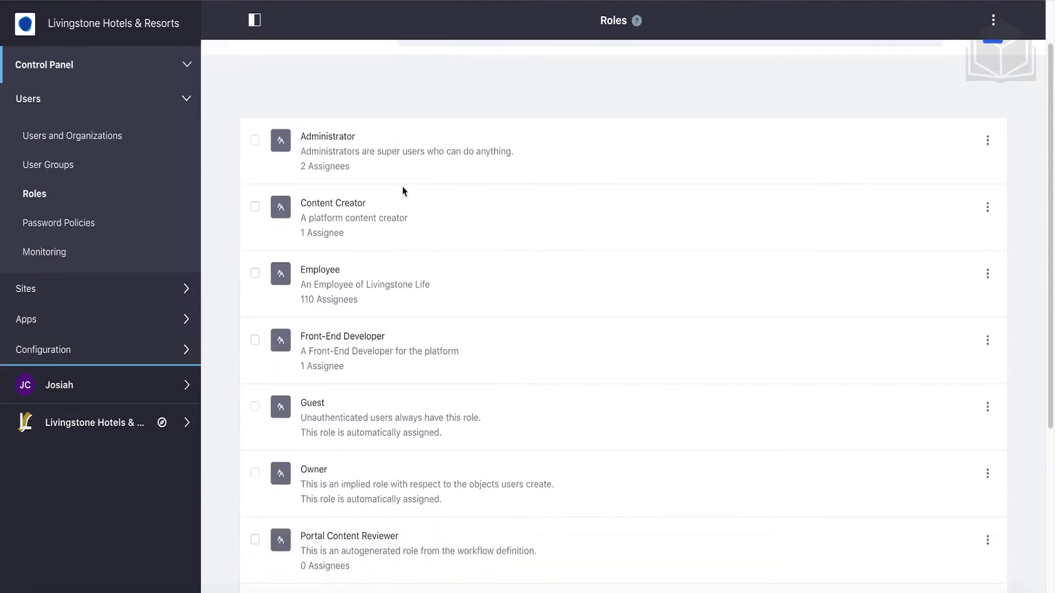
scroll(445, 299, down, 2)
scroll(445, 299, down, 2)
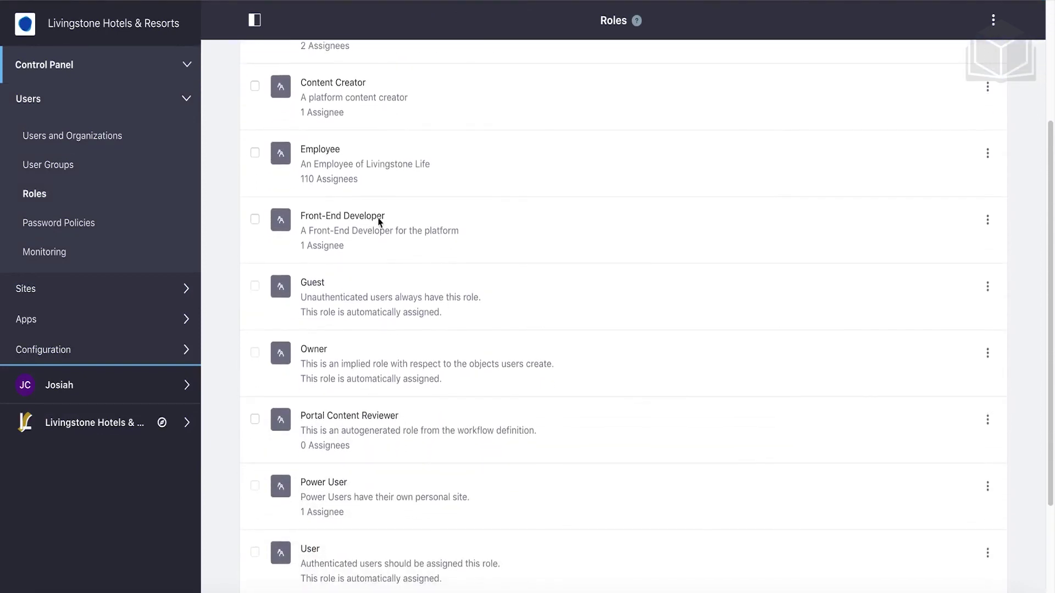
scroll(489, 346, down, 4)
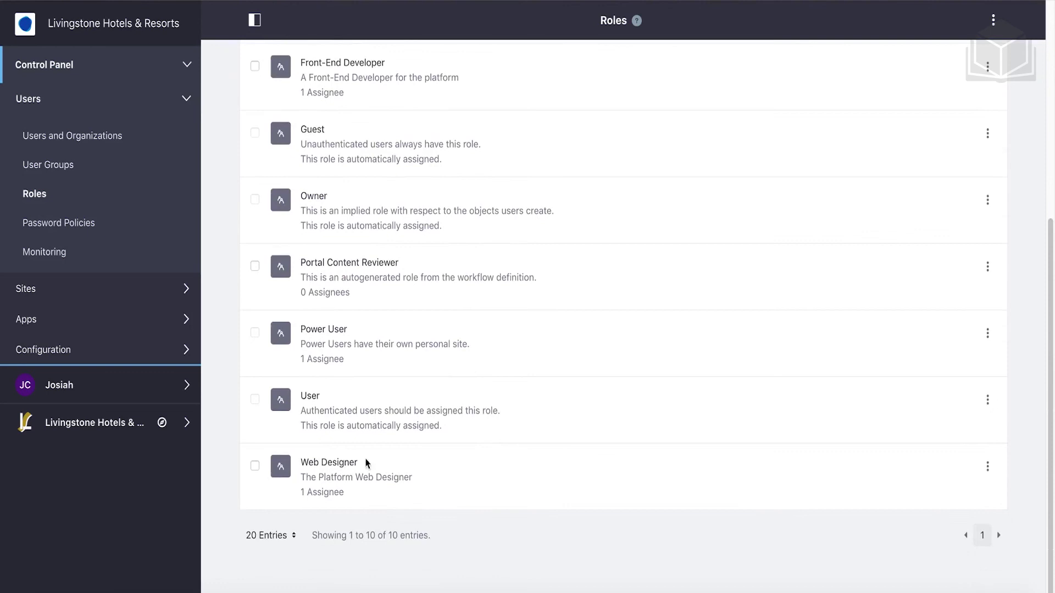
scroll(385, 445, up, 10)
Examine the site roles and the organization roles, and return to the regular roles
click(355, 60)
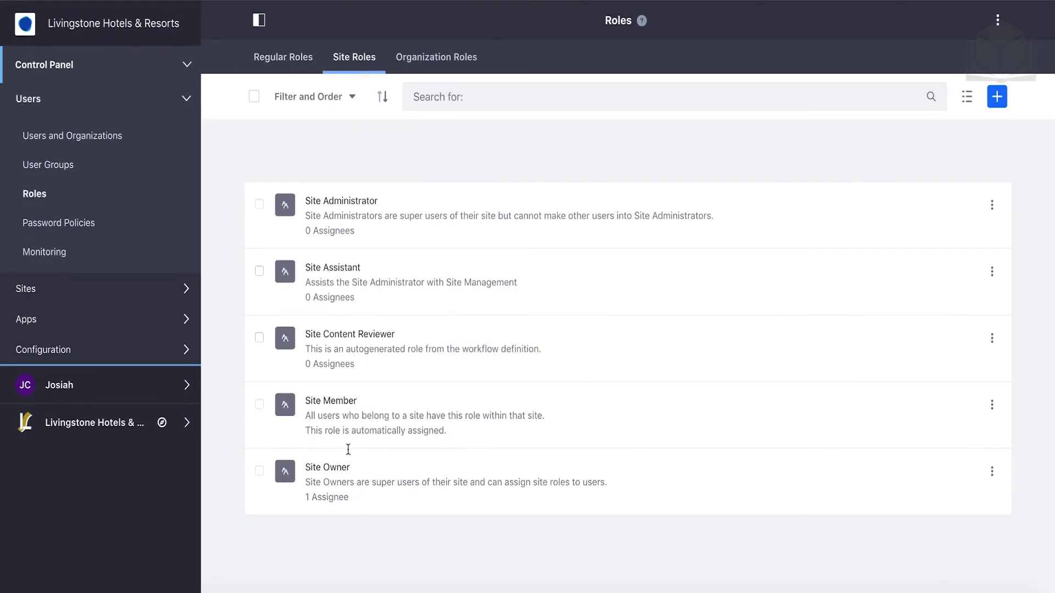
click(438, 62)
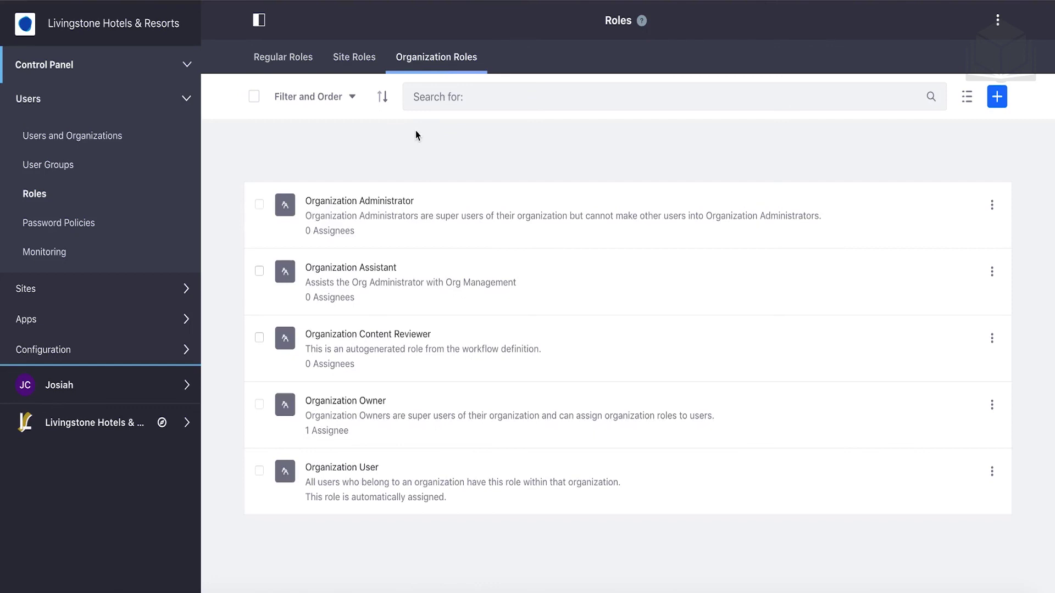
click(287, 59)
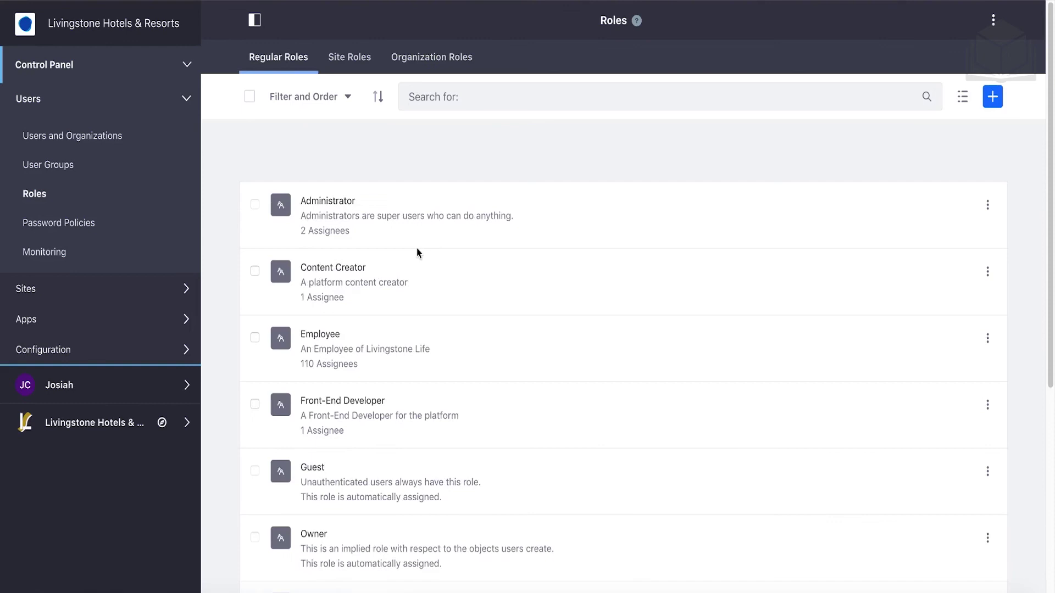